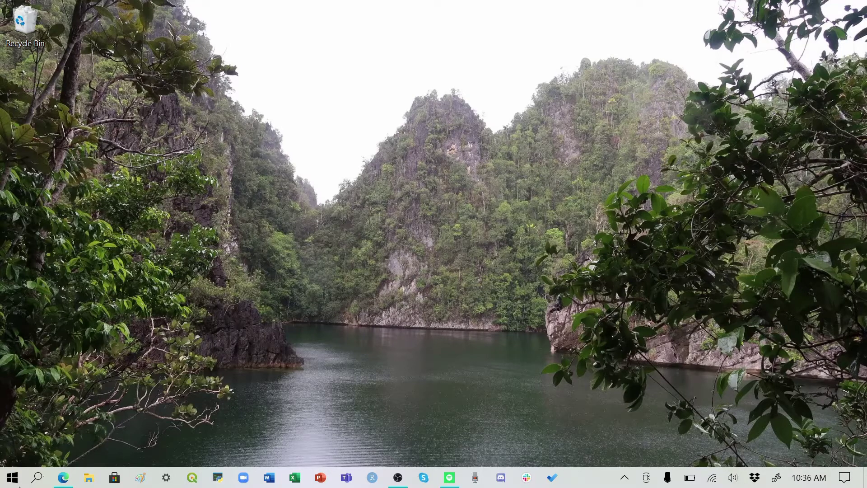
# Switch to the Edge browser and download the Mendeley Desktop installer for Windows from the Mendeley download page.
pyautogui.click(63, 477)
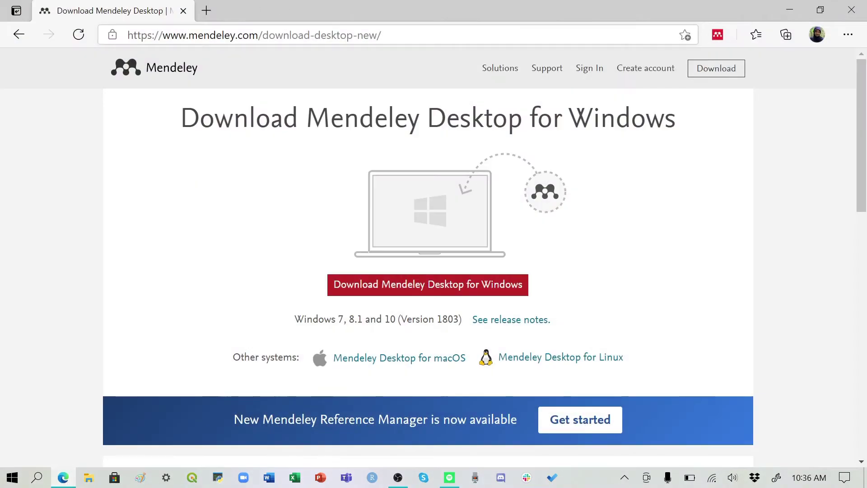
pyautogui.moveTo(163, 35); pyautogui.dragTo(382, 35)
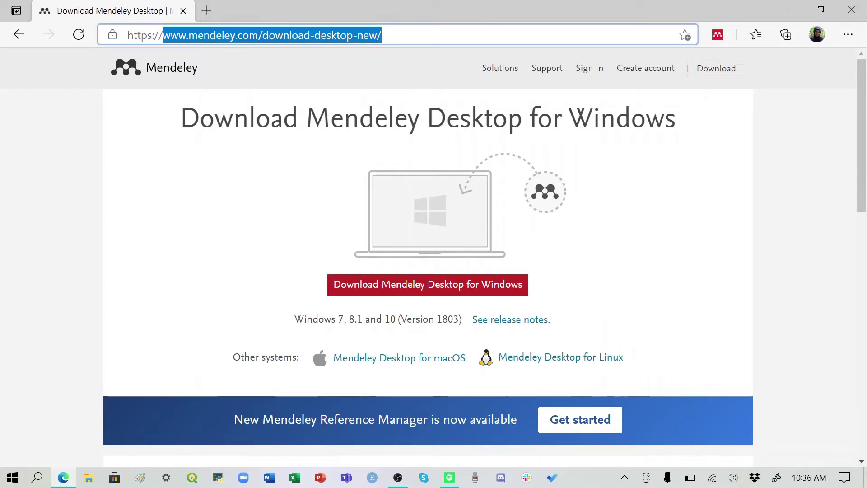
pyautogui.click(641, 229)
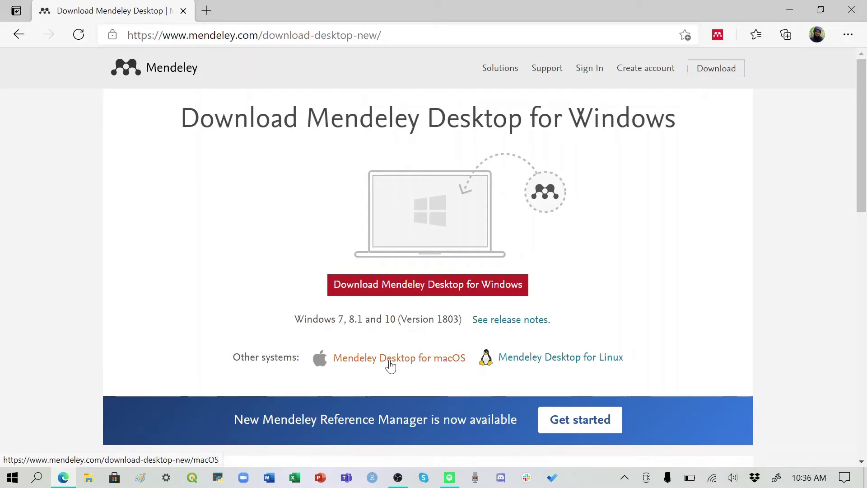
pyautogui.click(393, 296)
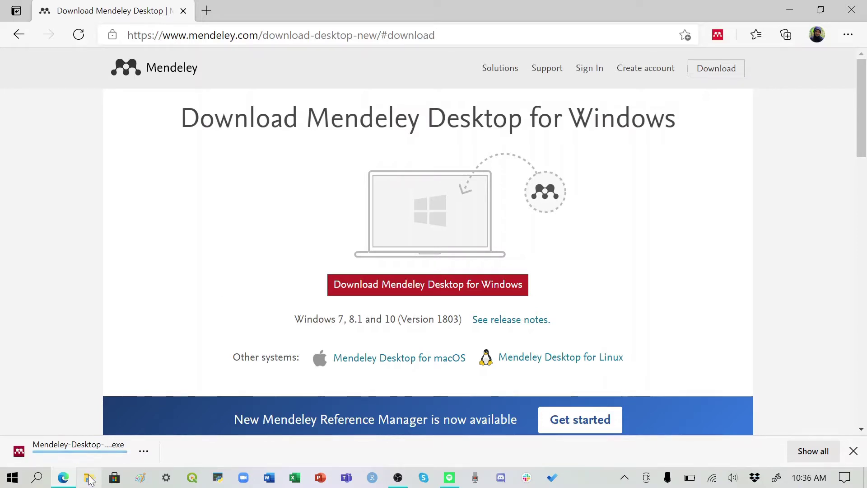
# Run the downloaded installer, install Mendeley Desktop in its default destination folder, and launch it on completion.
pyautogui.click(78, 447)
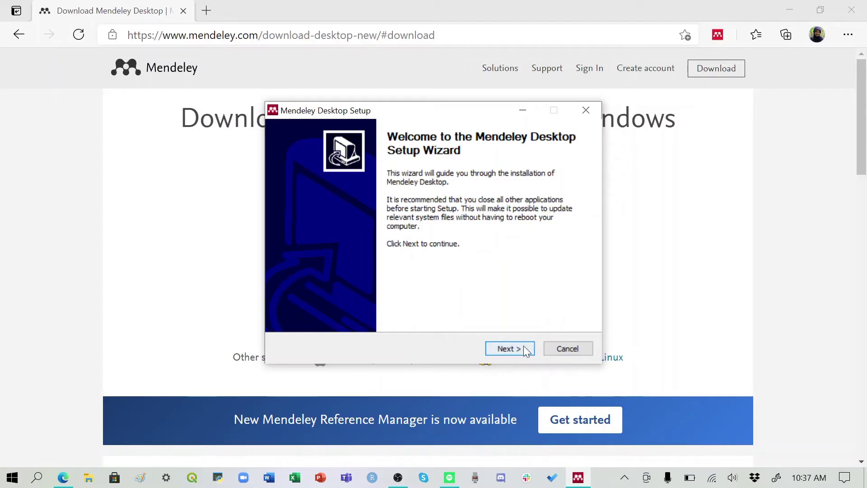
pyautogui.click(523, 345)
pyautogui.click(524, 348)
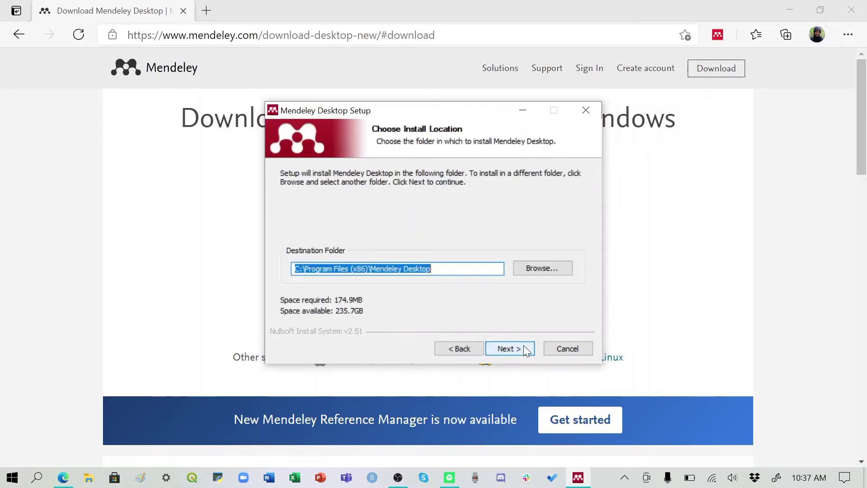
pyautogui.click(524, 347)
pyautogui.click(524, 348)
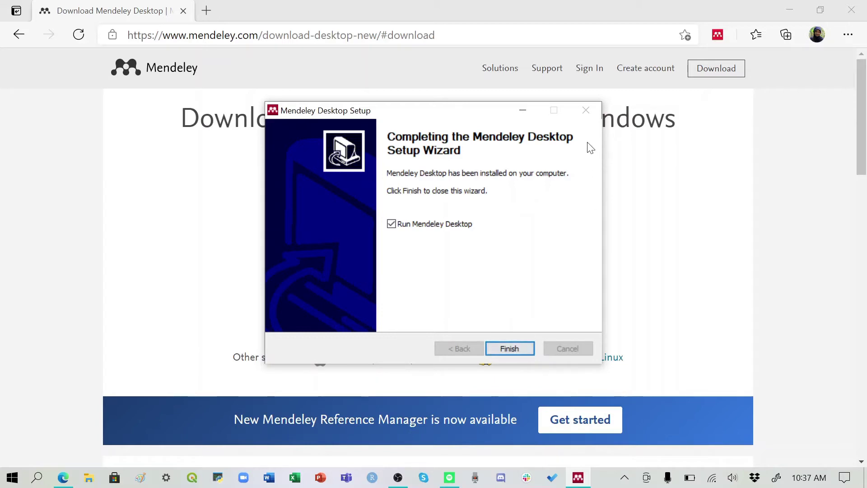
pyautogui.click(510, 348)
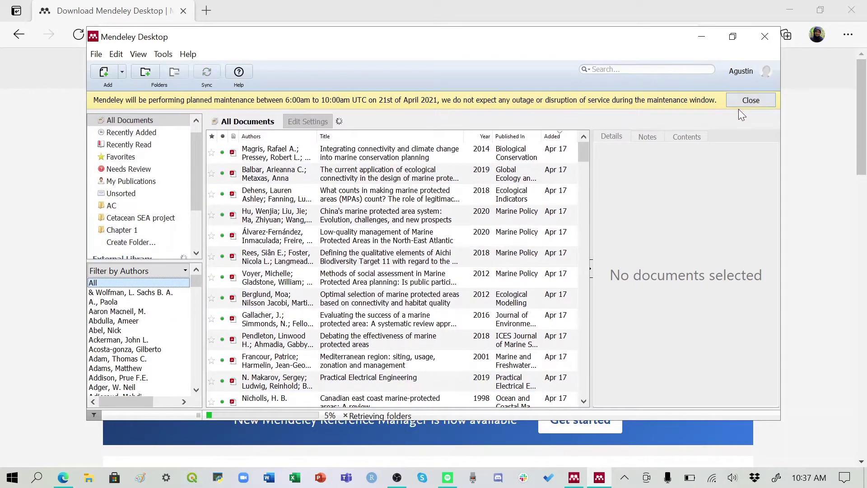
# Dismiss the planned maintenance notice and maximize the Mendeley Desktop window.
pyautogui.click(750, 100)
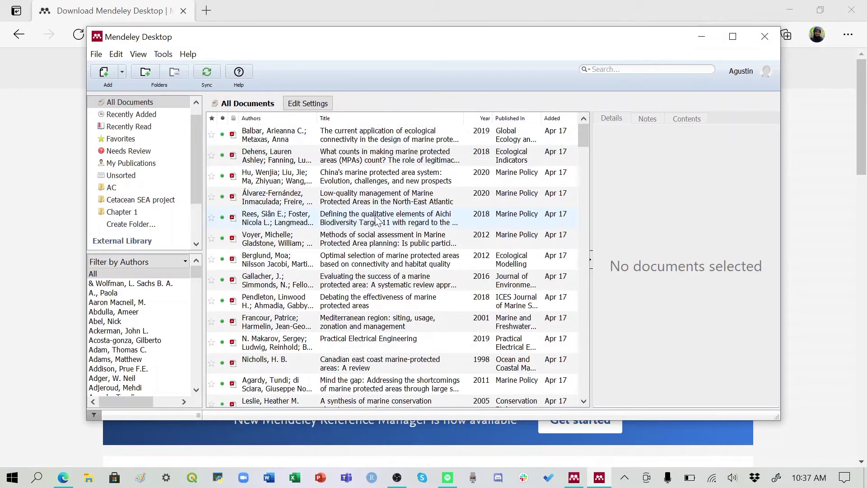
pyautogui.click(733, 36)
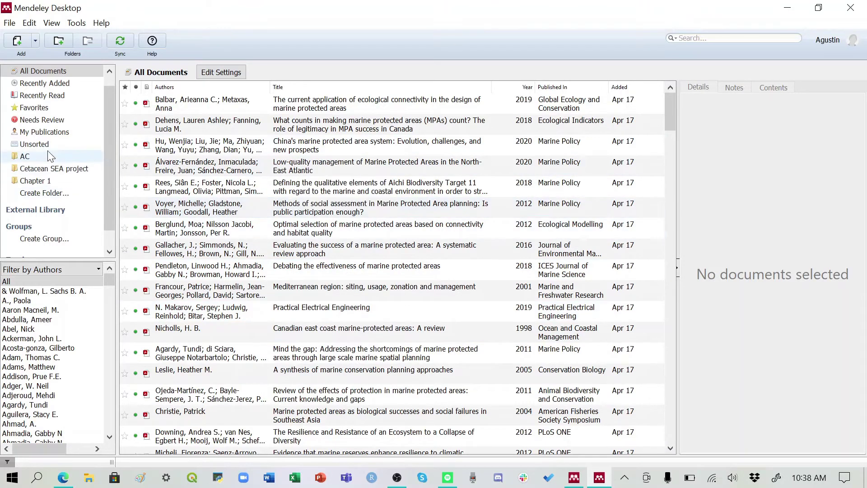
# Look into the AC folder, then remove the "Cetacean SEA project" folder from the library.
pyautogui.scroll(2, 106, 136)
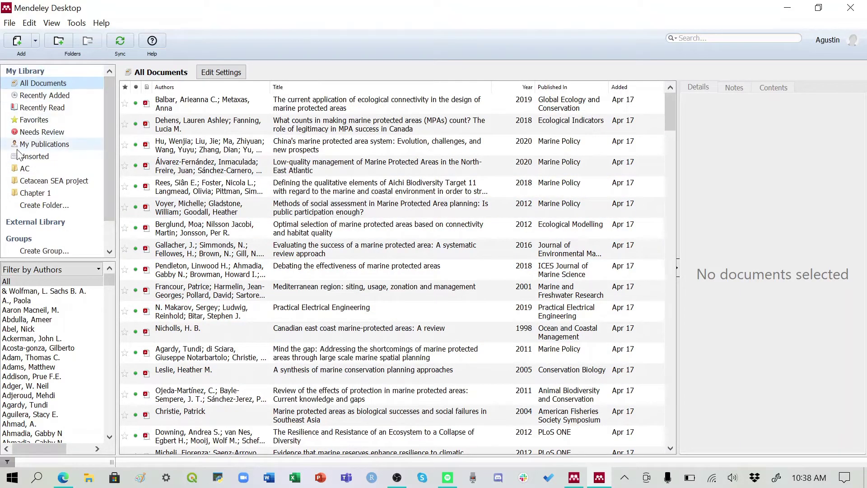
pyautogui.click(24, 169)
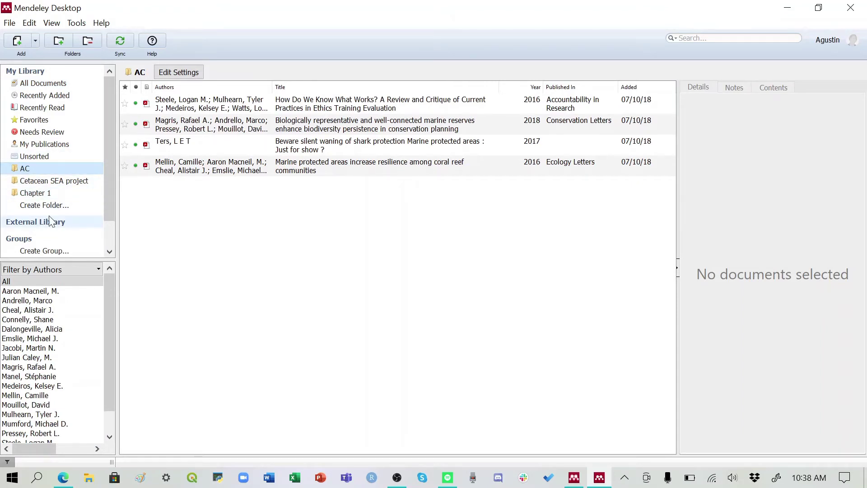
pyautogui.click(68, 182)
pyautogui.rightClick(67, 181)
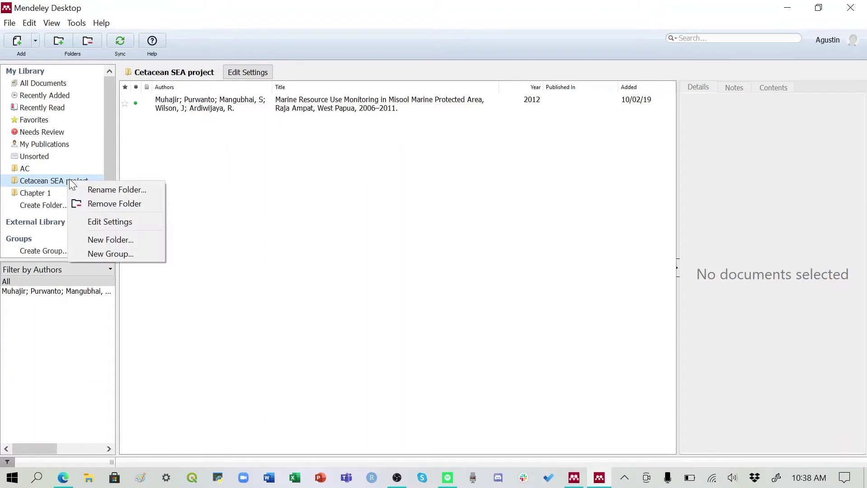
pyautogui.click(106, 204)
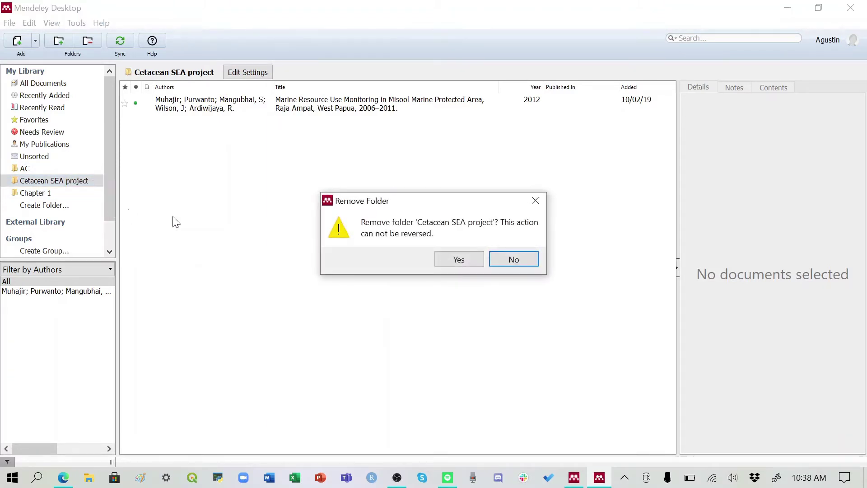
pyautogui.click(457, 257)
# Create a new library folder named "Penelitian 1".
pyautogui.click(36, 194)
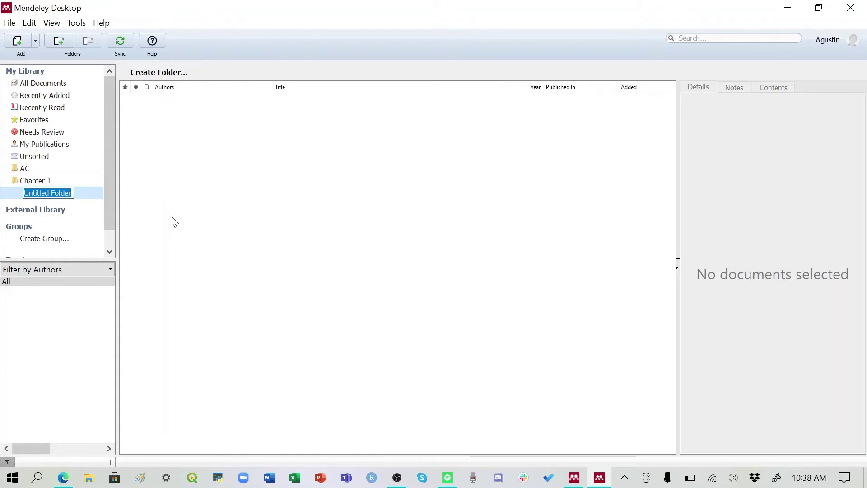
pyautogui.write('Penelitian ')
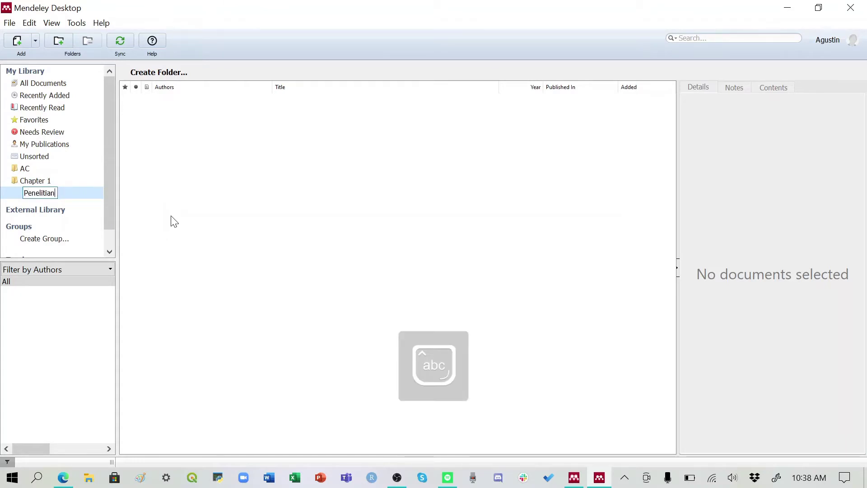
pyautogui.write('1')
pyautogui.press('Return')
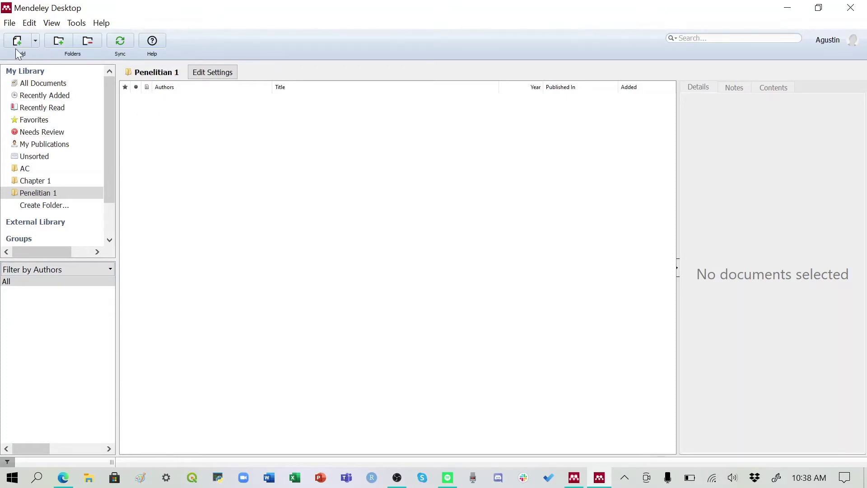
# Add the PDF "Holling 1973 (1)" to Penelitian 1 from the C2_Scientific Articles folder under PhD Journey, 1. Chapters, Chapter 2 on drive F:.
pyautogui.click(35, 42)
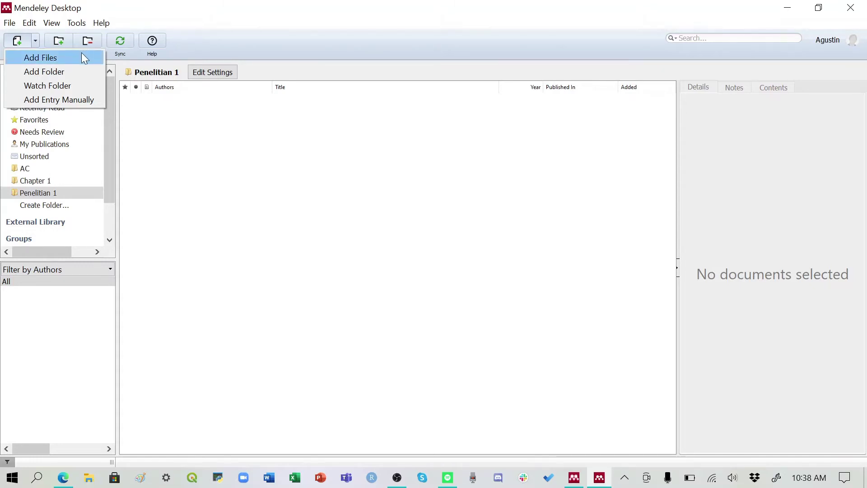
pyautogui.click(62, 57)
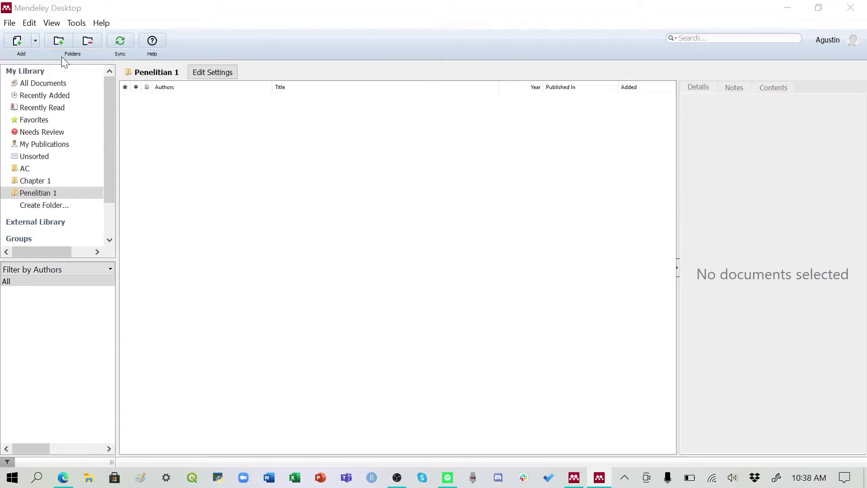
pyautogui.click(68, 261)
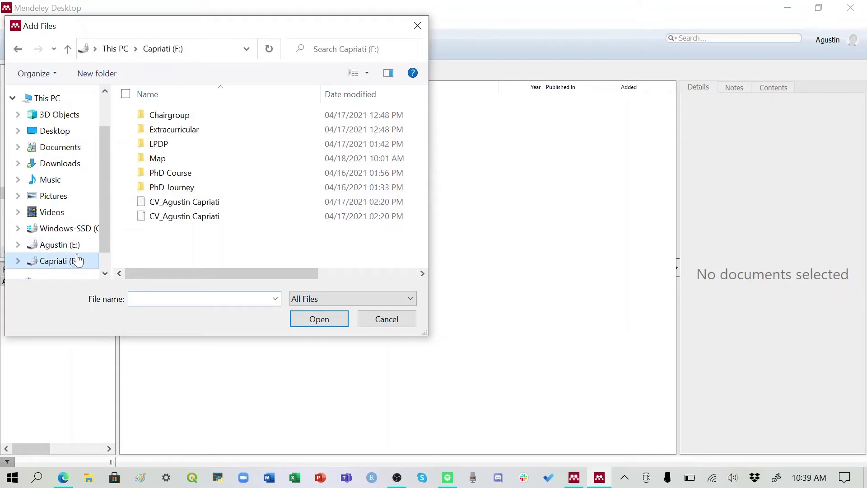
pyautogui.doubleClick(178, 188)
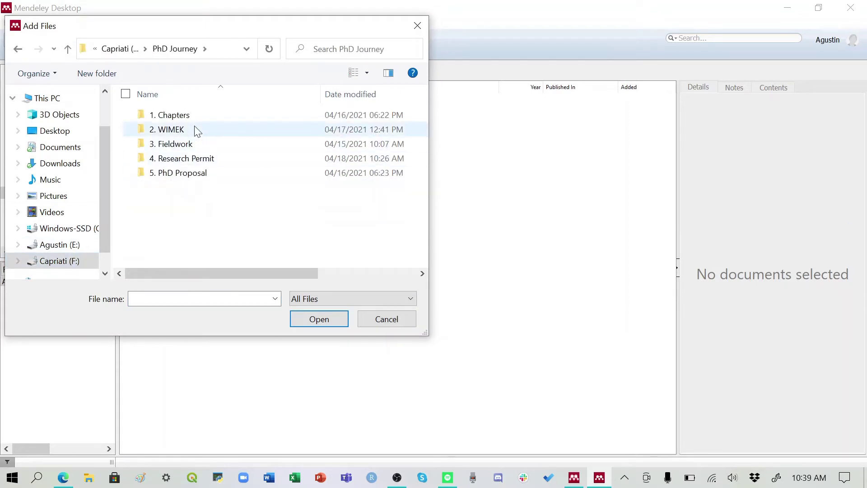
pyautogui.doubleClick(203, 114)
pyautogui.doubleClick(197, 130)
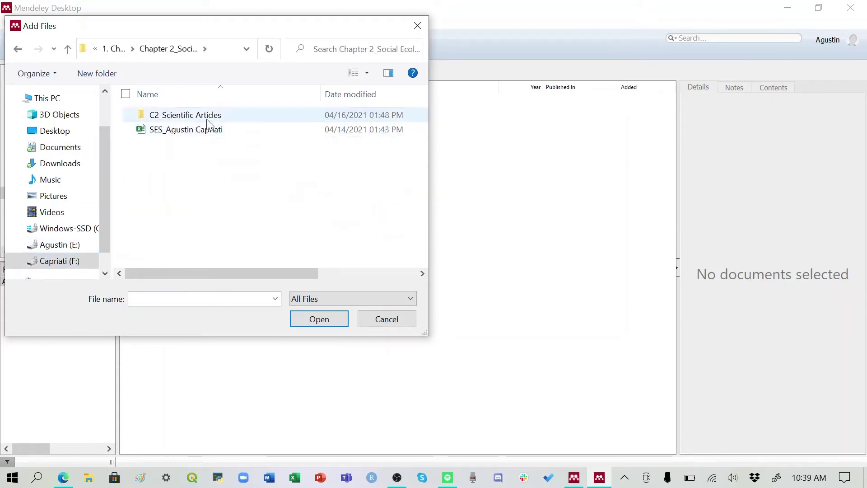
pyautogui.doubleClick(195, 115)
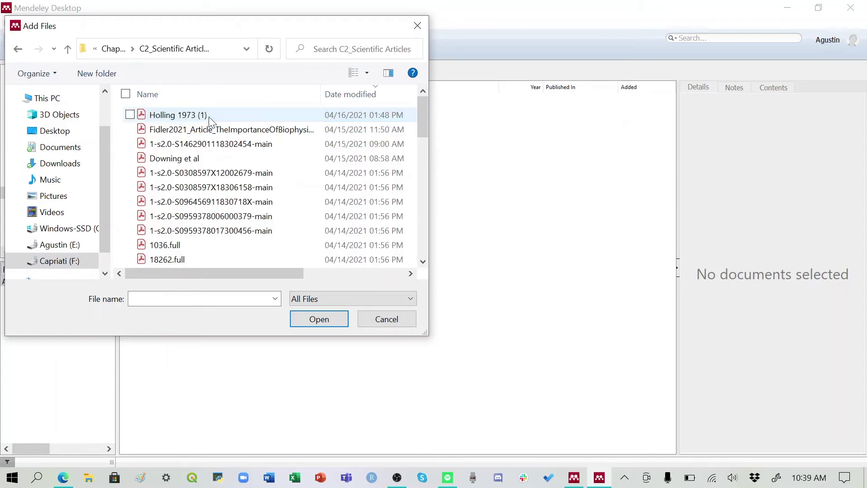
pyautogui.click(174, 116)
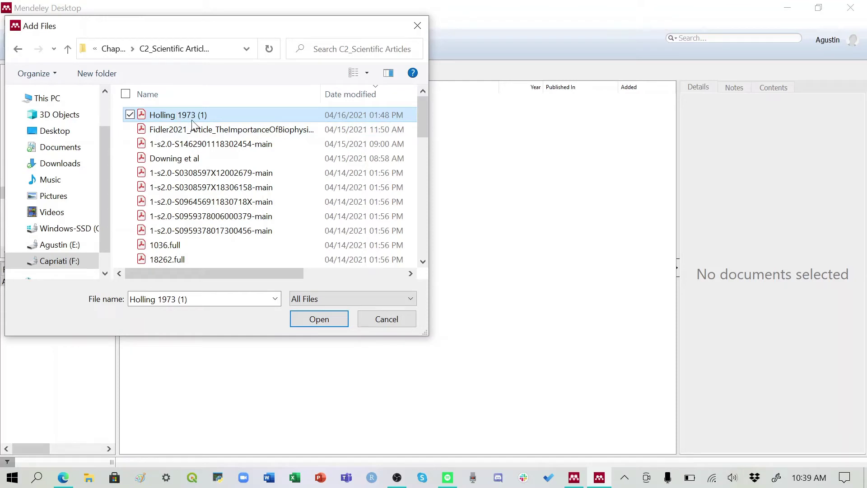
pyautogui.click(332, 320)
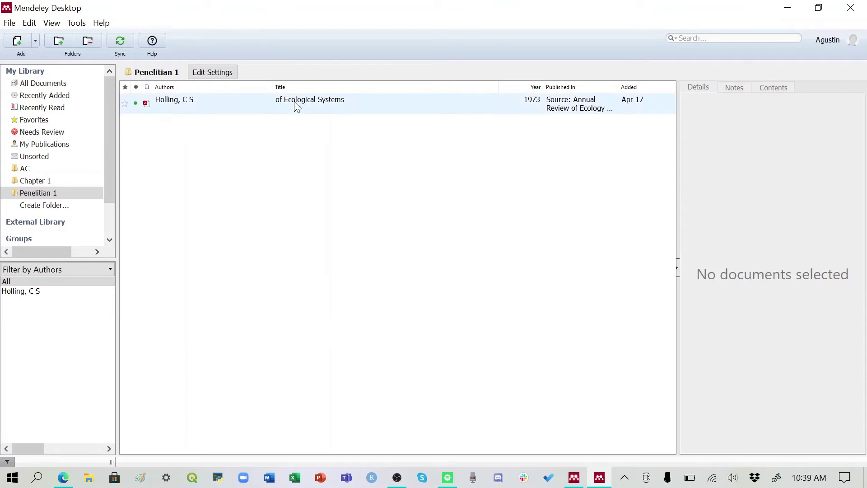
# Select the imported article and review its details, including the full abstract, catalog IDs and attached file.
pyautogui.click(280, 107)
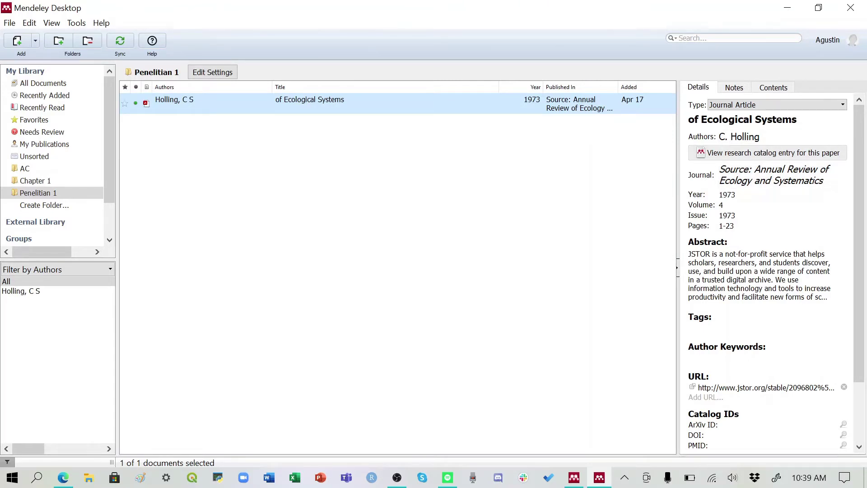
pyautogui.scroll(-2, 742, 235)
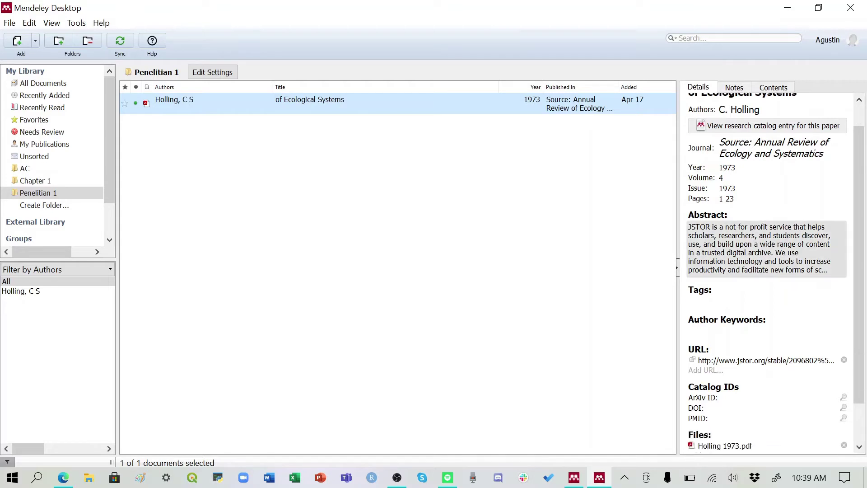
pyautogui.click(718, 218)
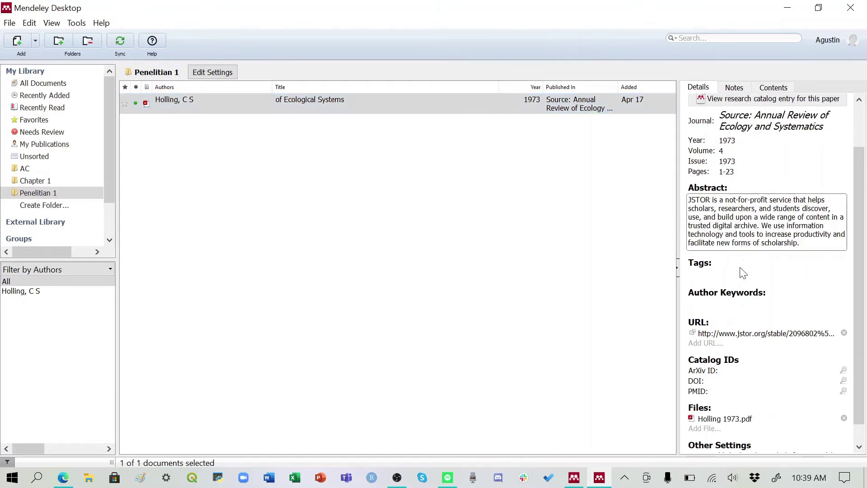
pyautogui.scroll(-1, 763, 264)
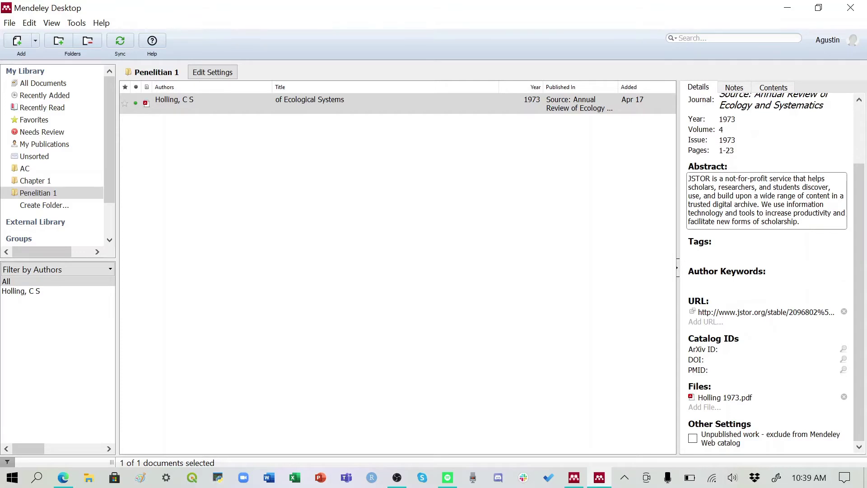
# Open the article's attached PDF, look through its first pages, and close it to return to the library.
pyautogui.click(742, 400)
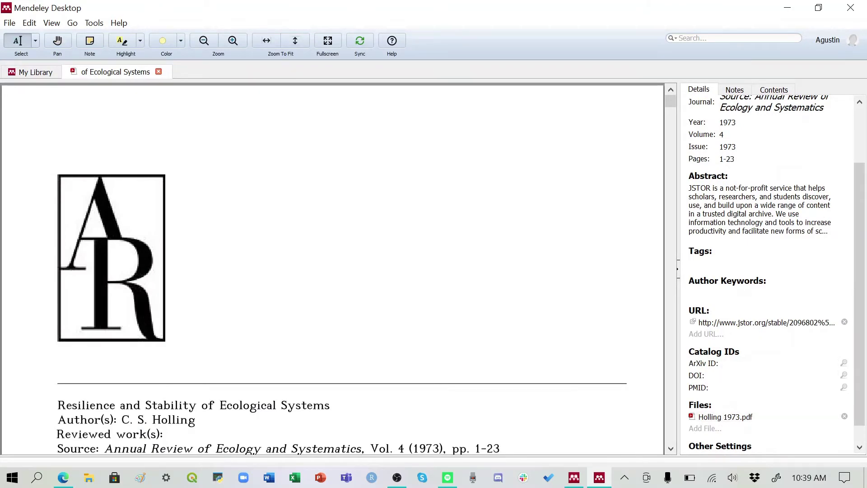
pyautogui.scroll(-4, 332, 269)
pyautogui.scroll(-12, 389, 324)
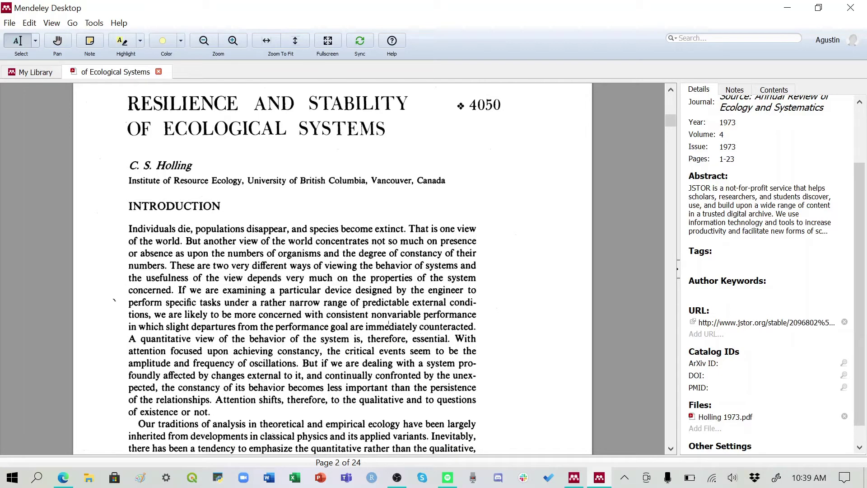
pyautogui.scroll(-8, 388, 323)
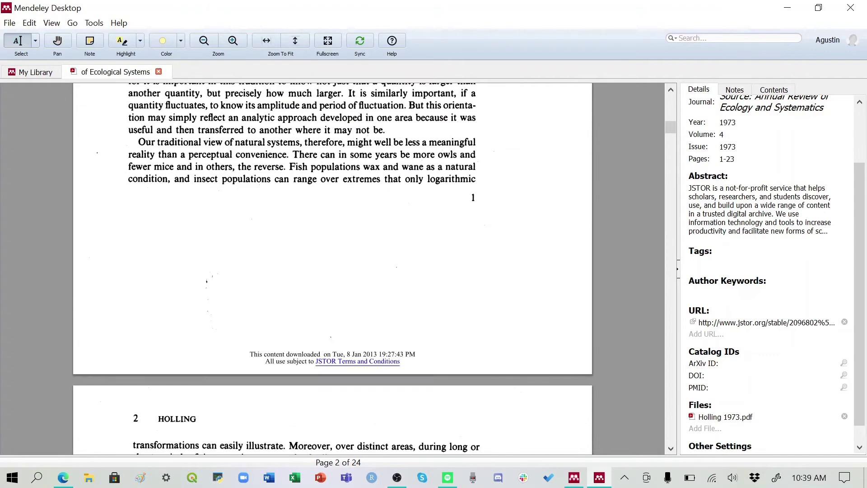
pyautogui.click(158, 71)
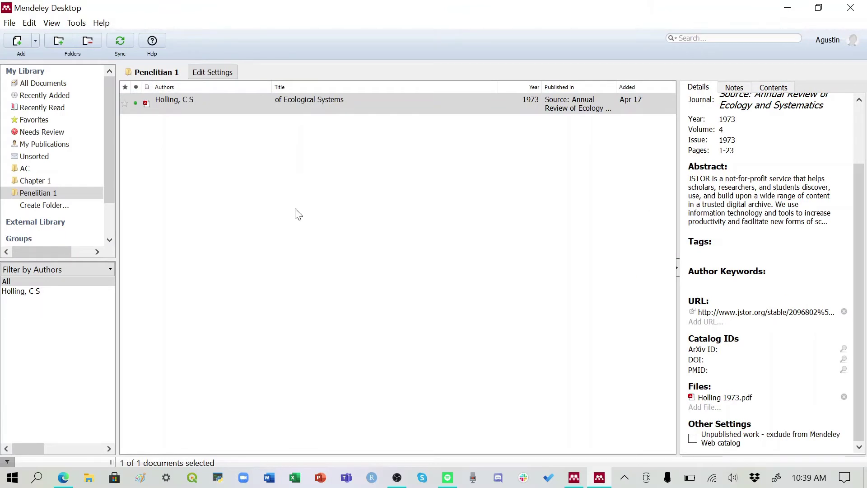
# Import the C3_Scientific Articles folder with its subfolders into Penelitian 1, from PhD Journey, 1. Chapters, Chapter 3_Coral Reef Community Shift on drive F:.
pyautogui.click(35, 42)
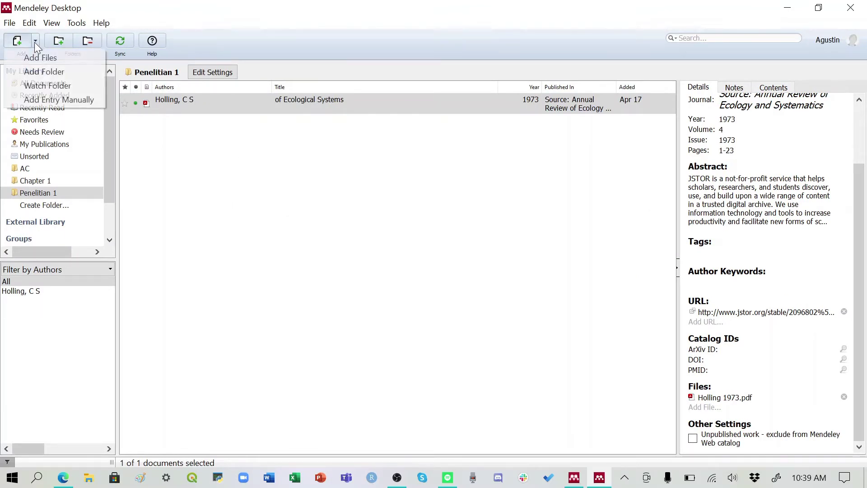
pyautogui.click(39, 72)
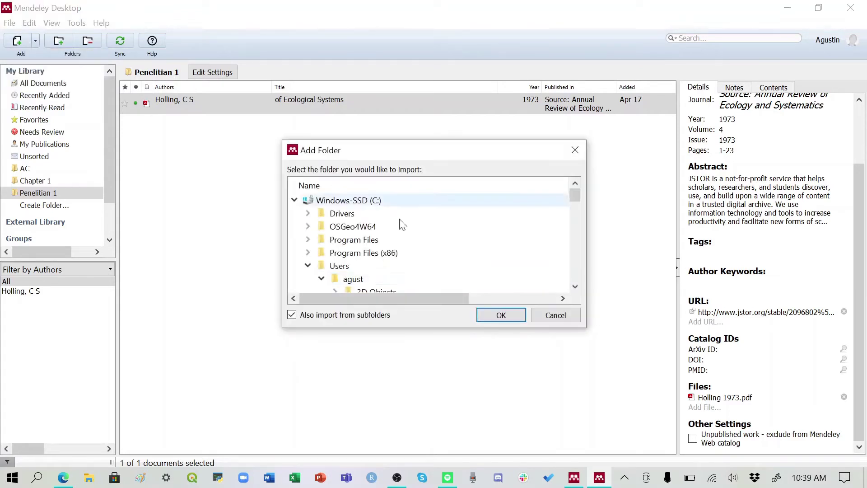
pyautogui.click(308, 265)
pyautogui.scroll(-1, 397, 216)
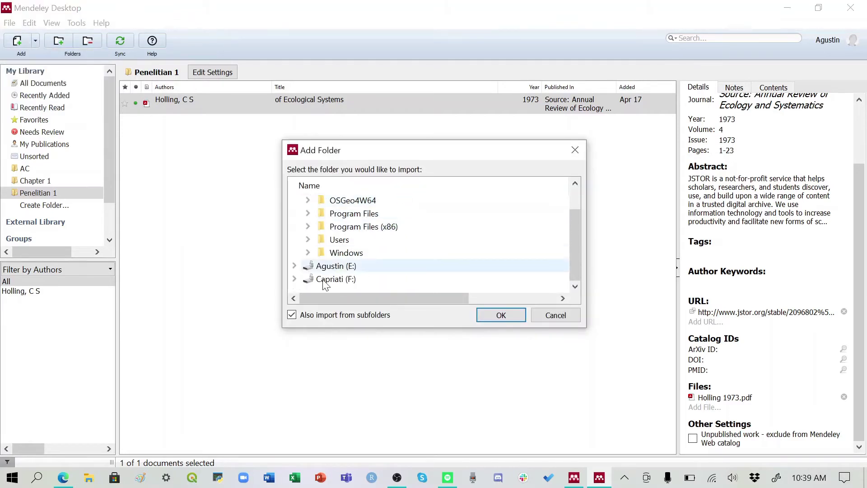
pyautogui.click(293, 278)
pyautogui.scroll(-2, 400, 224)
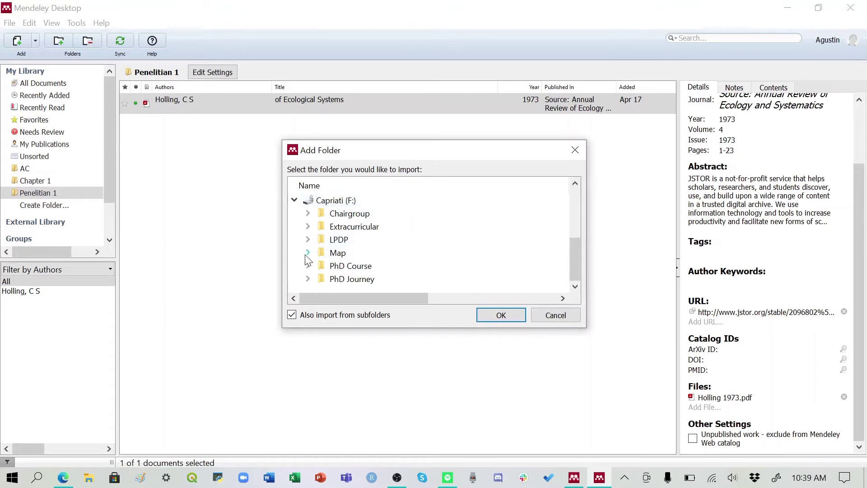
pyautogui.click(307, 278)
pyautogui.scroll(-2, 409, 219)
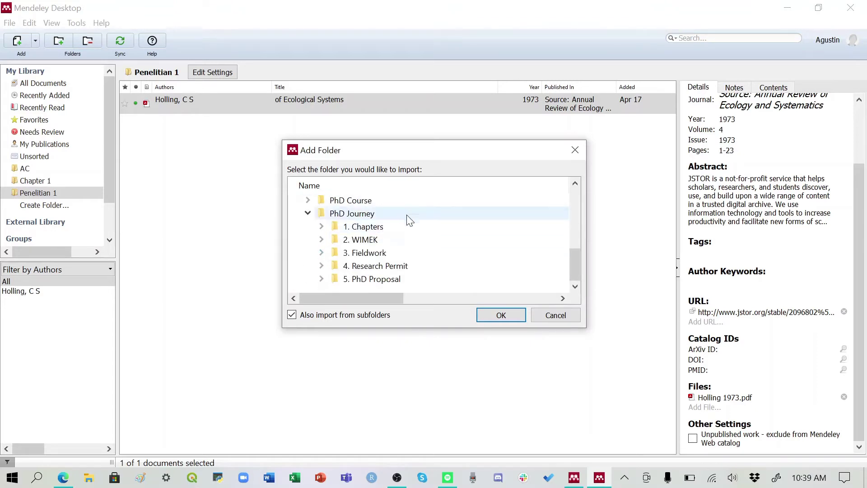
pyautogui.click(321, 227)
pyautogui.scroll(-2, 388, 230)
pyautogui.click(334, 200)
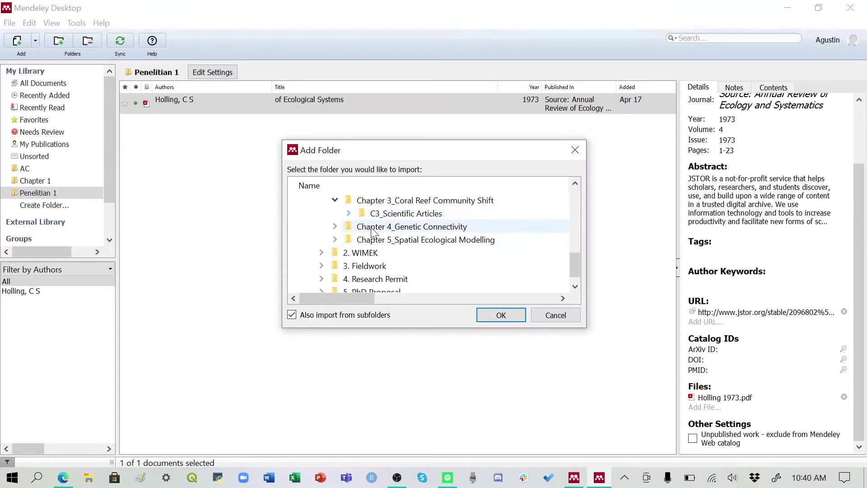
pyautogui.click(400, 214)
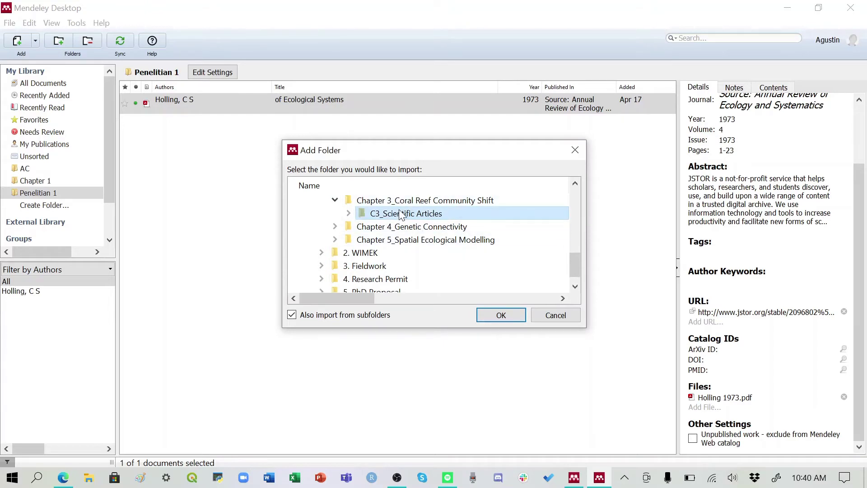
pyautogui.click(499, 315)
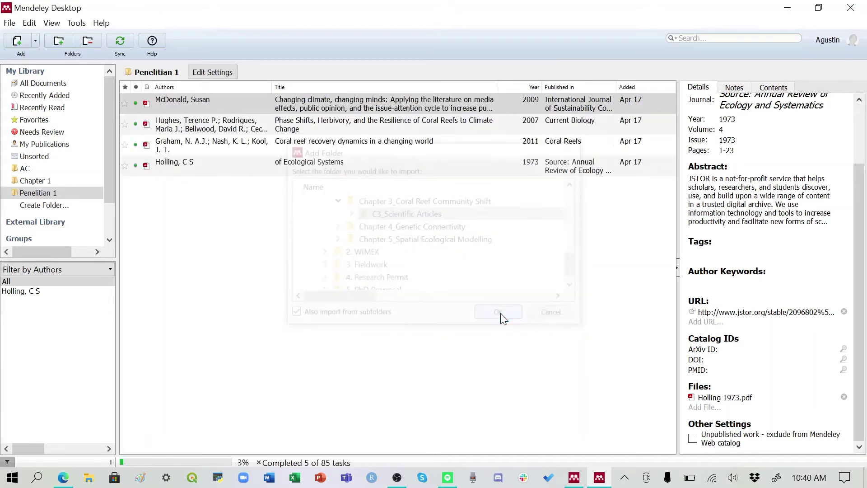
# Look through the imported articles in Penelitian 1 and select the 2014 paper on opposite latitudinal gradients in projected ocean acidification.
pyautogui.hotkey('ctrl', 'a')
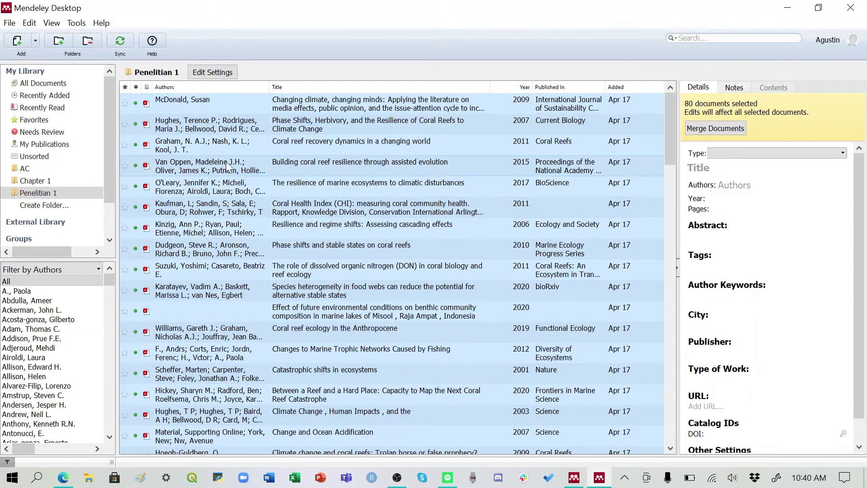
pyautogui.scroll(-12, 251, 174)
pyautogui.scroll(-5, 251, 173)
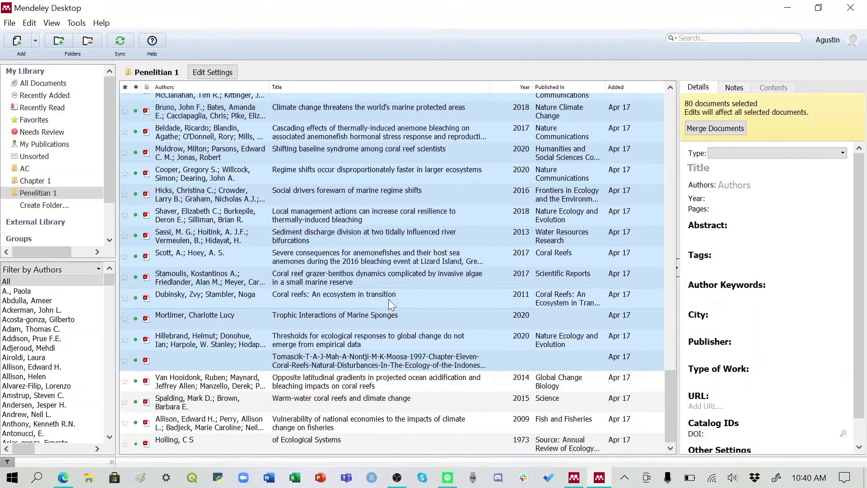
pyautogui.click(233, 388)
pyautogui.scroll(15, 293, 195)
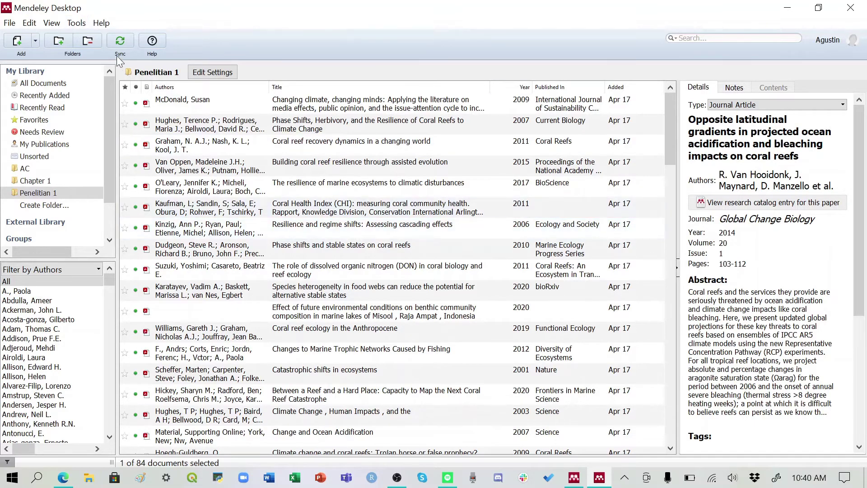
# Uninstall the existing MS Word plugin and install it again, closing both confirmation messages.
pyautogui.click(77, 25)
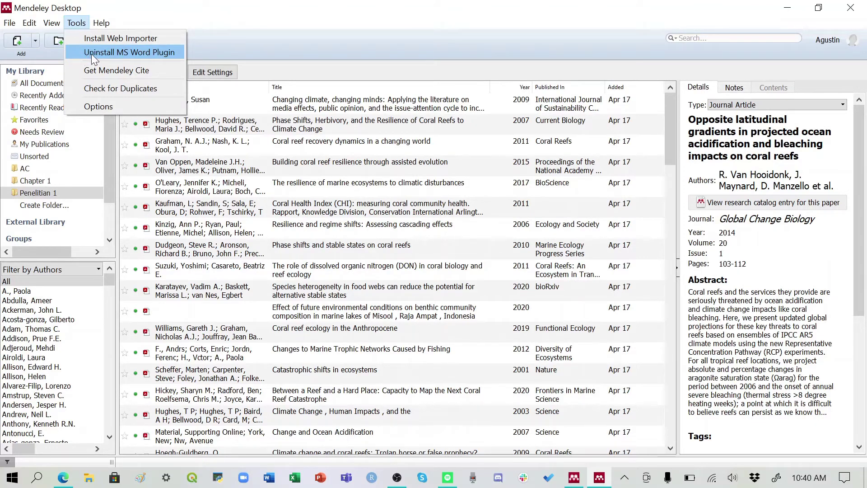
pyautogui.press('Escape')
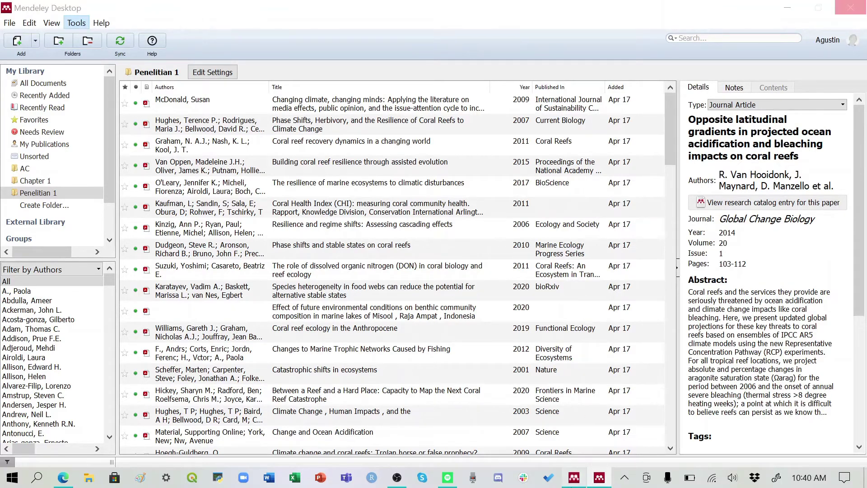
pyautogui.click(599, 477)
pyautogui.click(599, 477)
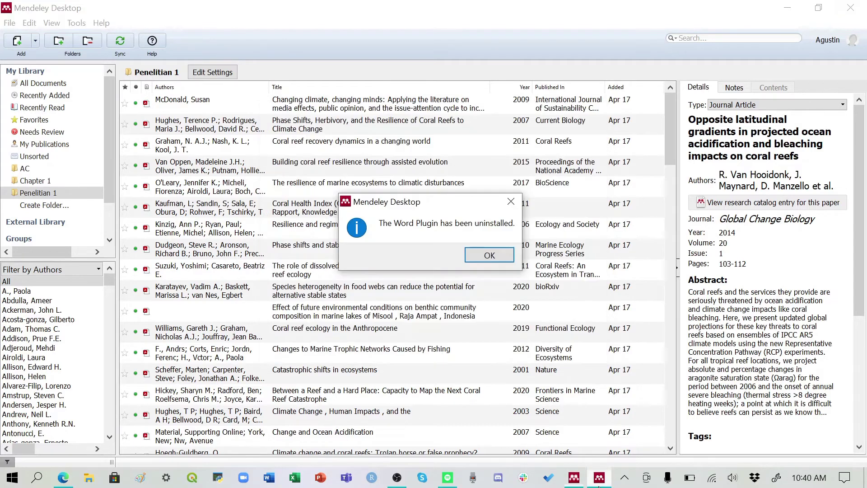
pyautogui.click(489, 255)
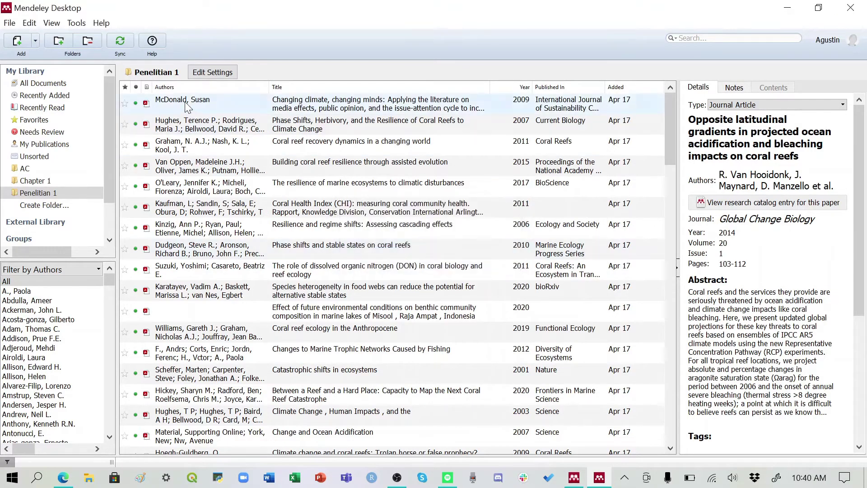
pyautogui.click(81, 22)
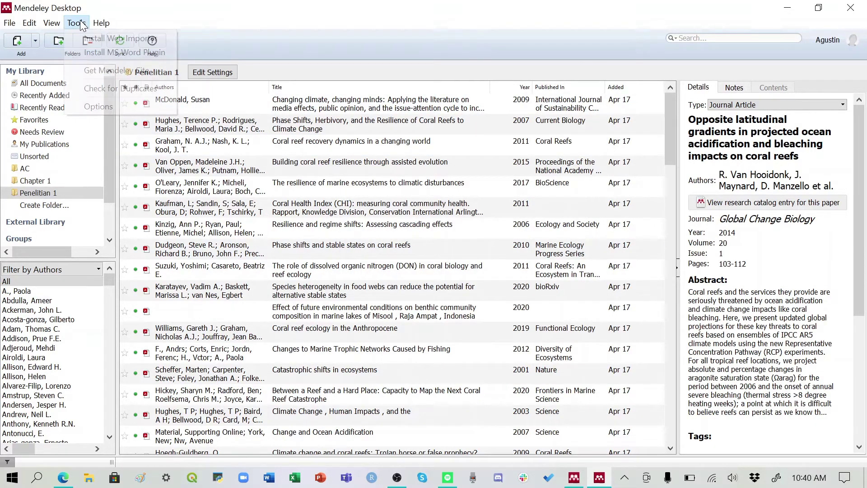
pyautogui.click(85, 53)
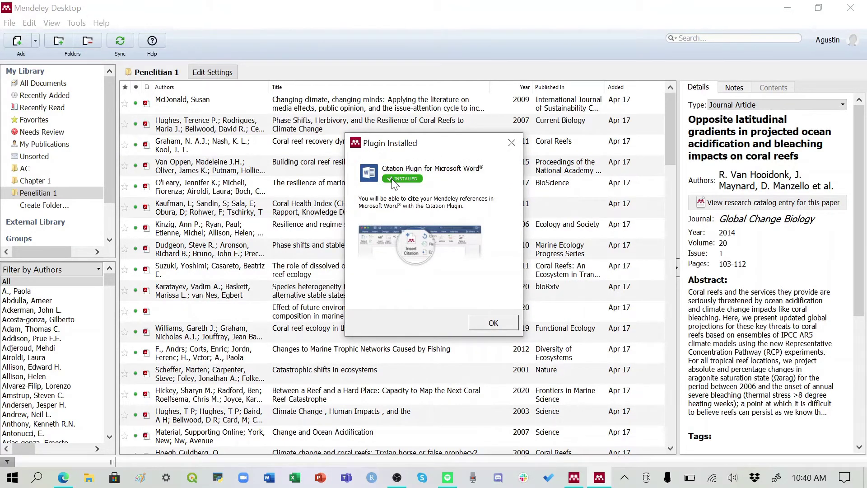
pyautogui.click(490, 323)
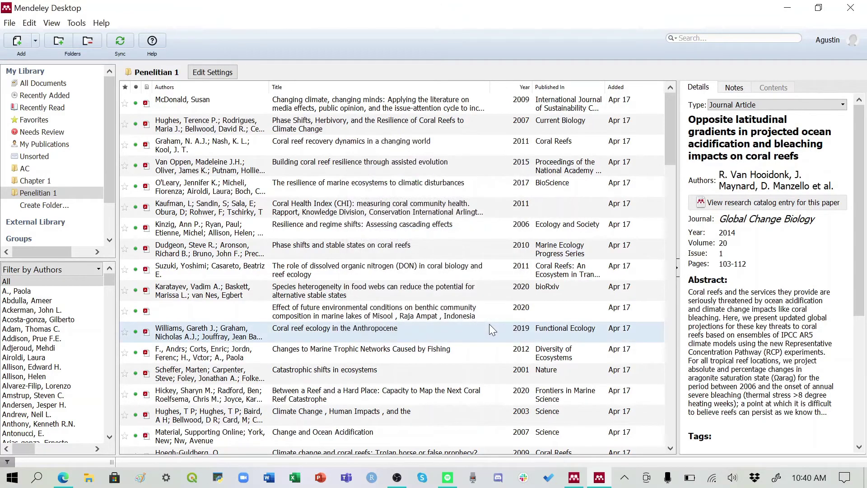
# Switch to Word, create a blank document and bring up the Mendeley citation commands.
pyautogui.click(269, 477)
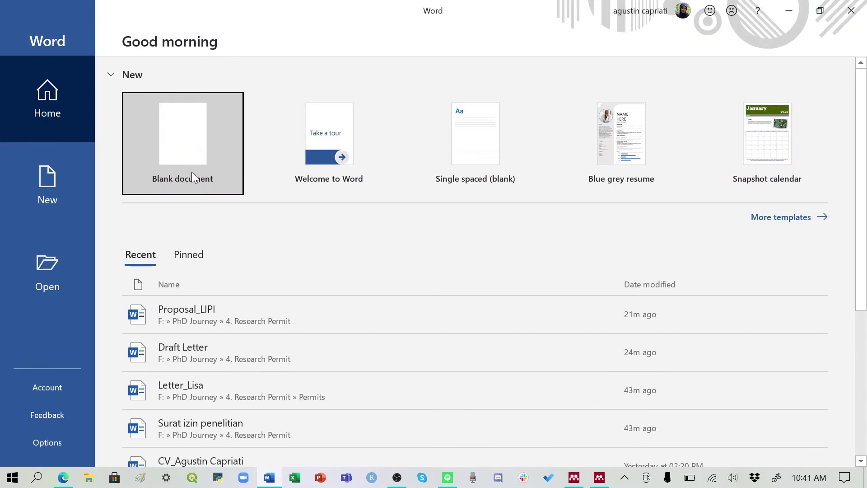
pyautogui.click(192, 172)
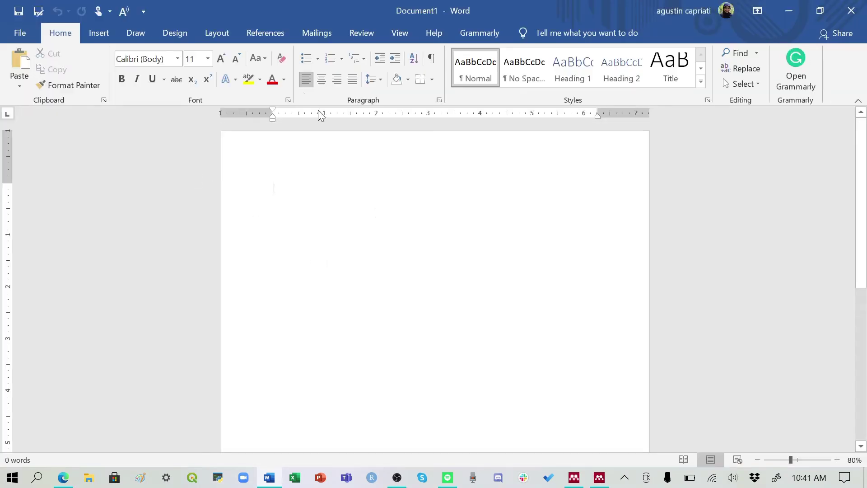
pyautogui.click(268, 37)
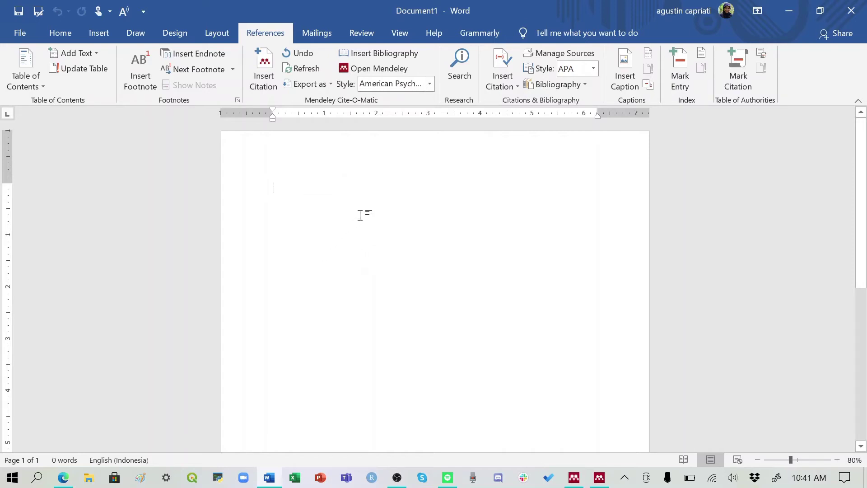
# Write "Bagaimana caranya untuk melakukan sitasi dengan Mendeley (" on the first line of the document.
pyautogui.write('Bag')
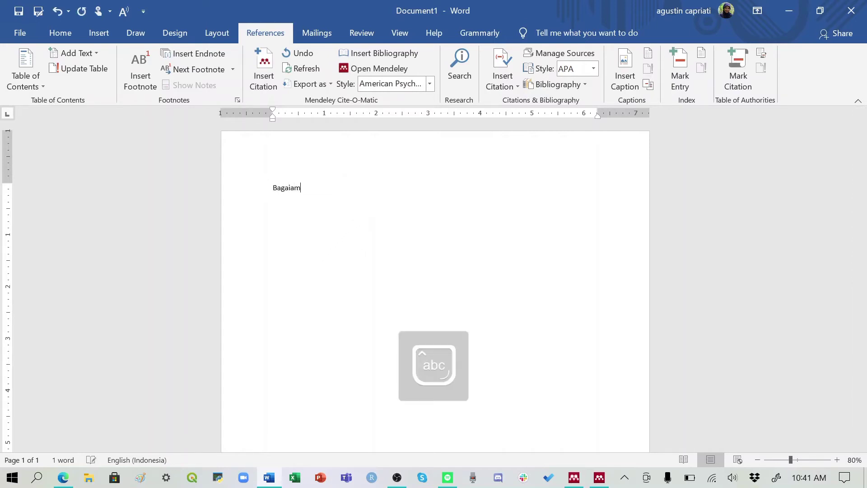
pyautogui.write('aima')
pyautogui.press('BackSpace')
pyautogui.write('mana caranya')
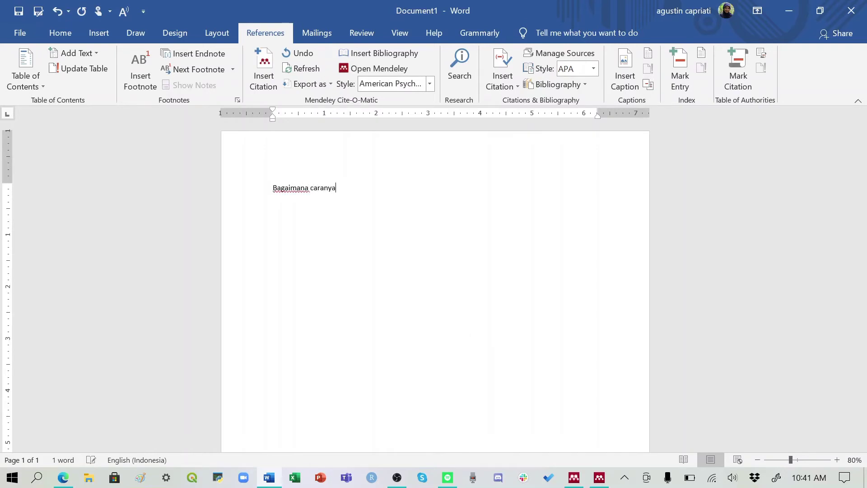
pyautogui.write(' untuk melak')
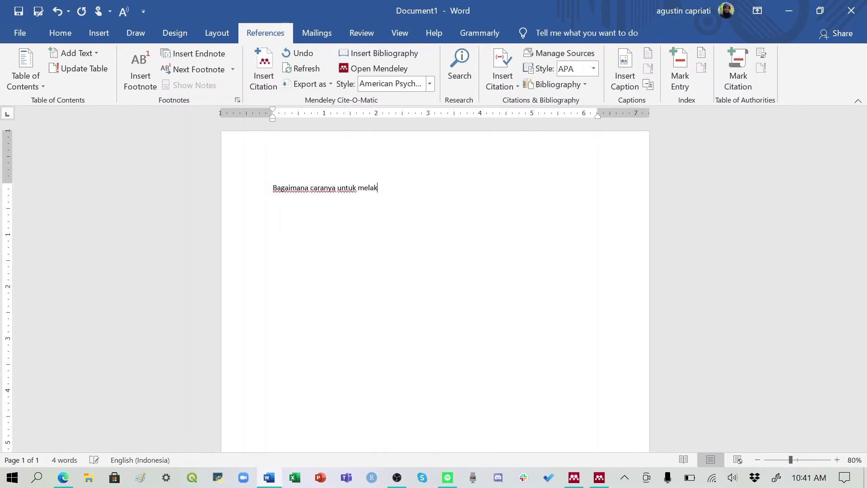
pyautogui.write('ukan sitasi dengan Mendeley ')
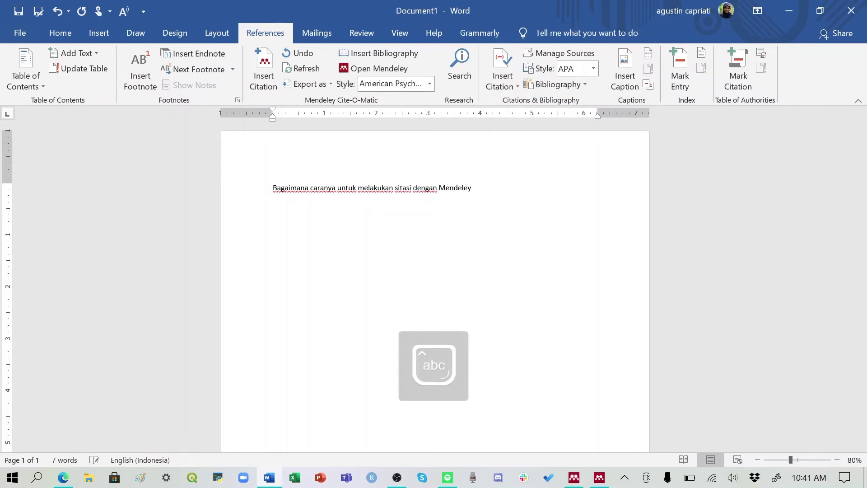
pyautogui.write('()')
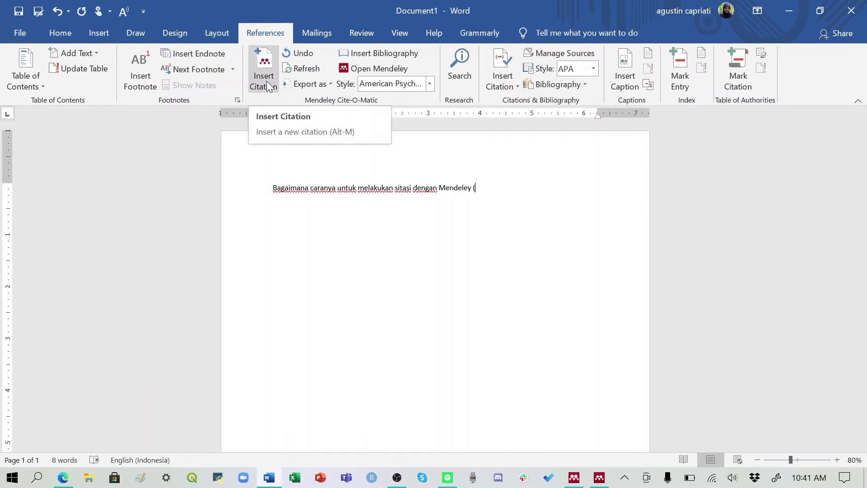
# Insert a citation at the end of the sentence, picking the 2009 article "Changing climate, changing minds" from the Mendeley Desktop library.
pyautogui.click(267, 82)
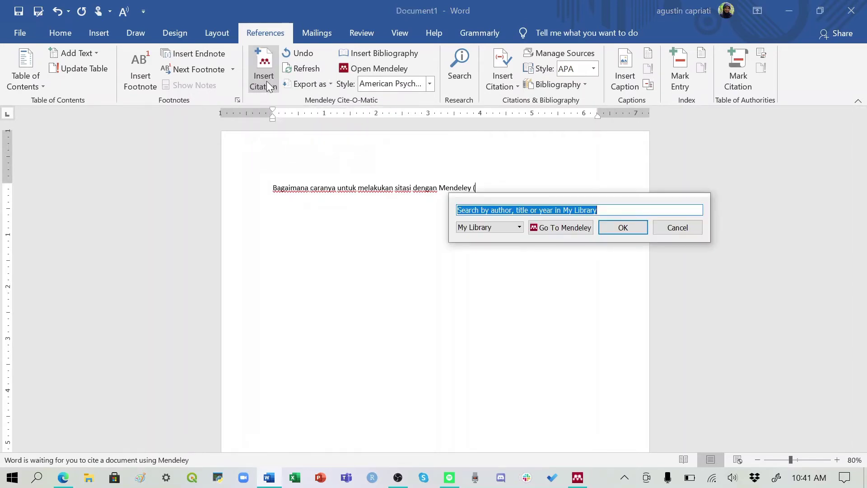
pyautogui.click(568, 228)
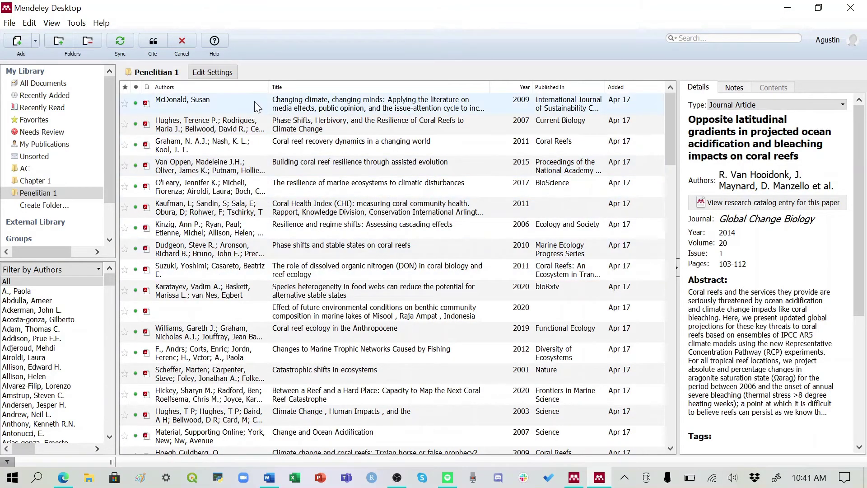
pyautogui.click(198, 104)
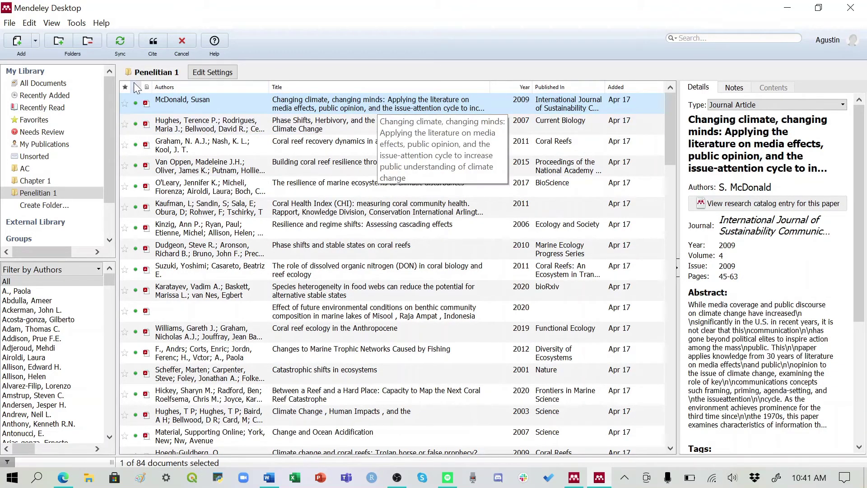
pyautogui.click(150, 40)
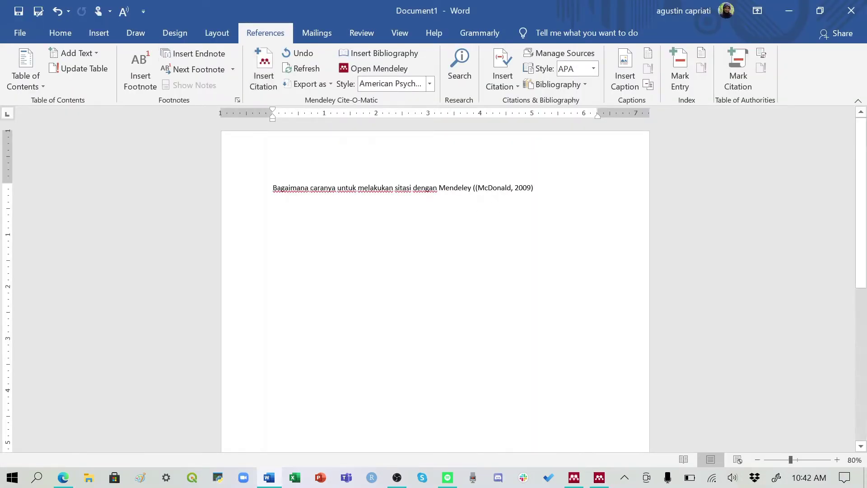
# Remove the extra opening parenthesis before the inserted citation and place the cursor after the citation.
pyautogui.hotkey('ctrl', 'z')
pyautogui.hotkey('ctrl', 'z')
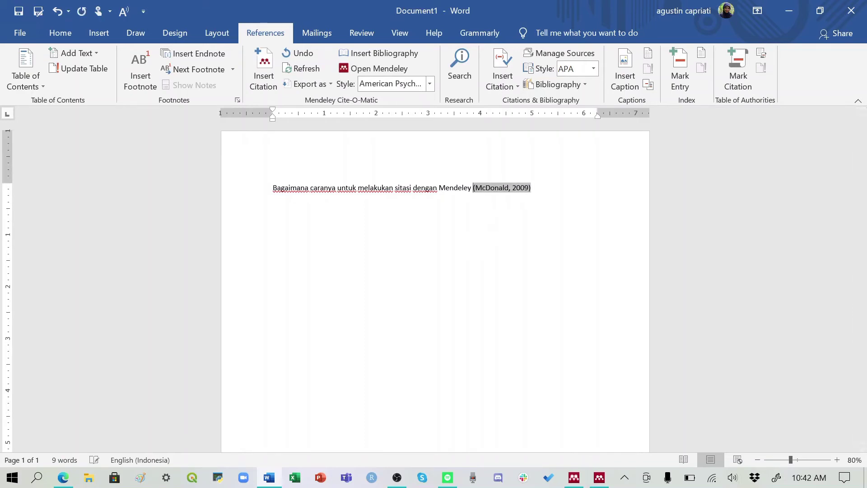
pyautogui.click(505, 188)
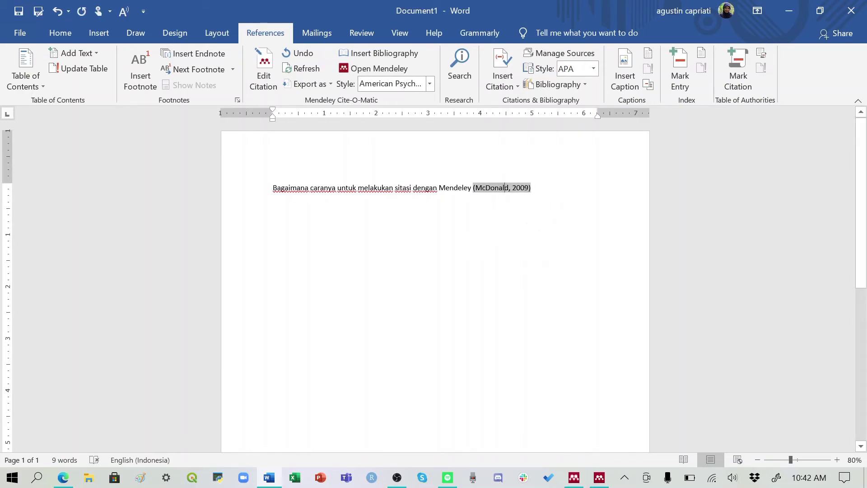
pyautogui.click(531, 187)
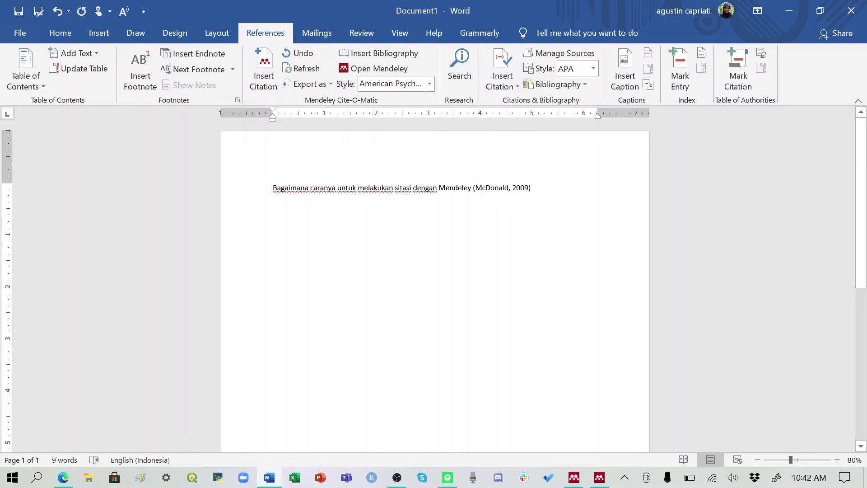
# Try the Nature style on the inserted citation, and return it to American Psychological Association 7th edition.
pyautogui.click(509, 187)
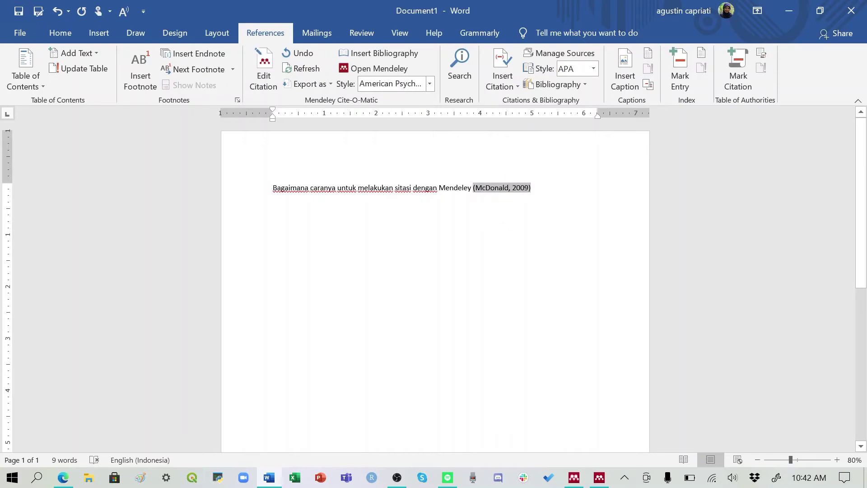
pyautogui.click(429, 85)
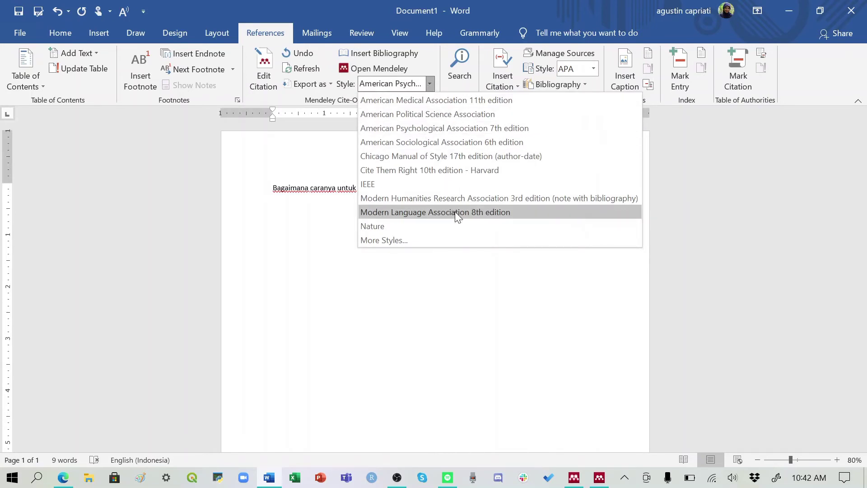
pyautogui.click(432, 226)
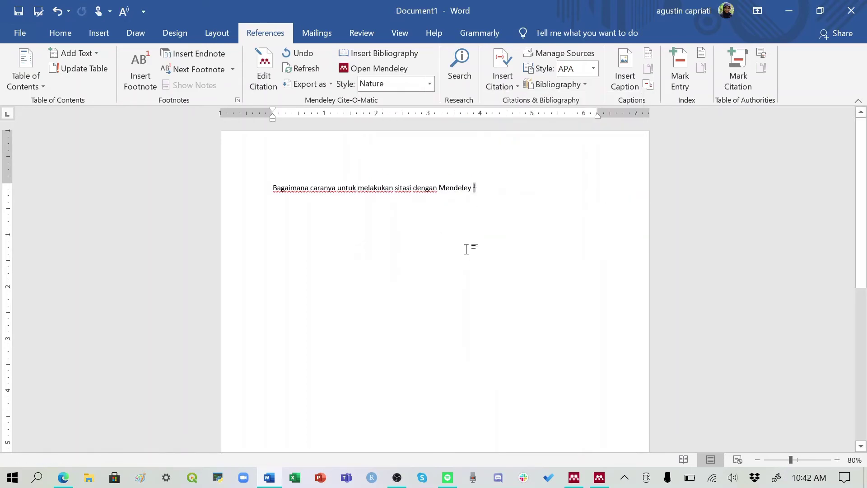
pyautogui.press('End')
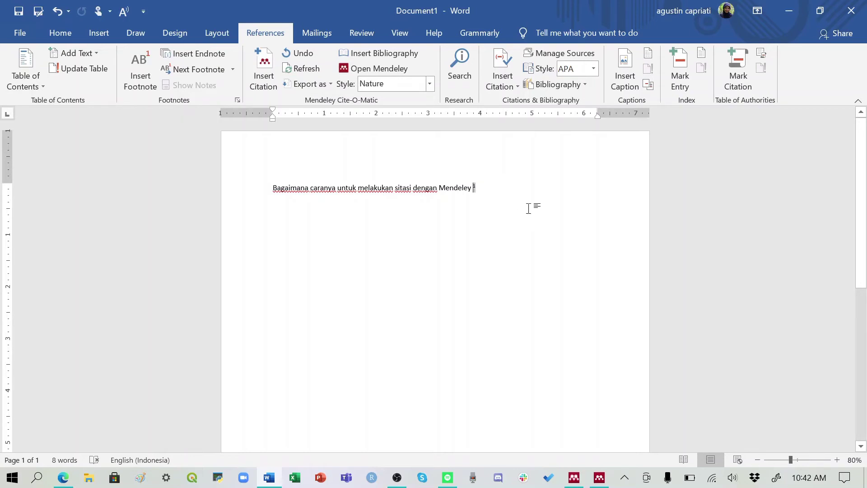
pyautogui.click(431, 84)
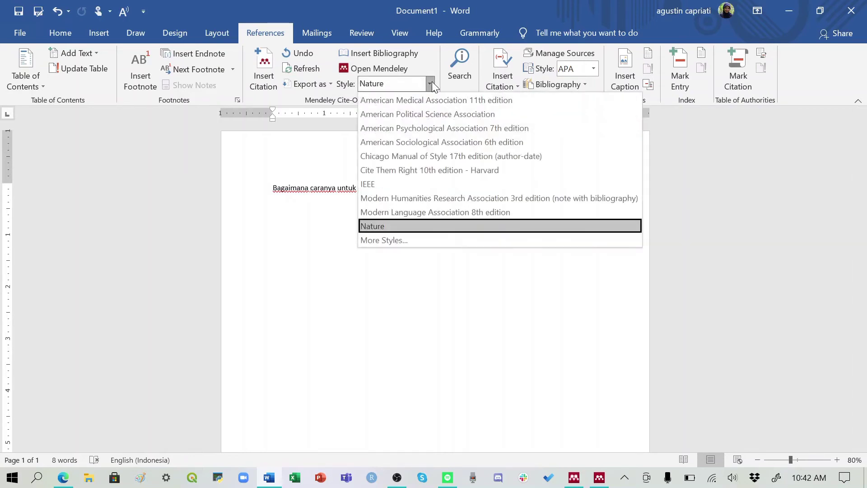
pyautogui.click(449, 128)
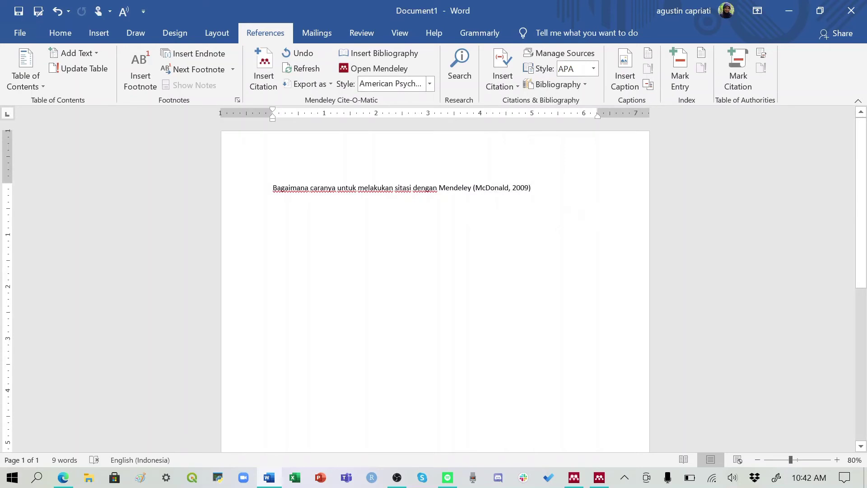
# End the first sentence with a period and continue with "Kemudian apa lagi yang bisa tambahkan".
pyautogui.write('.')
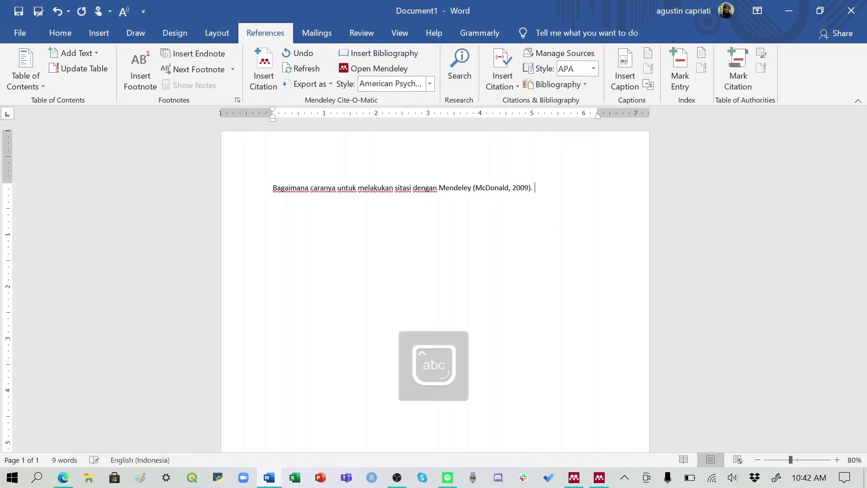
pyautogui.write(' Kemudian apa ')
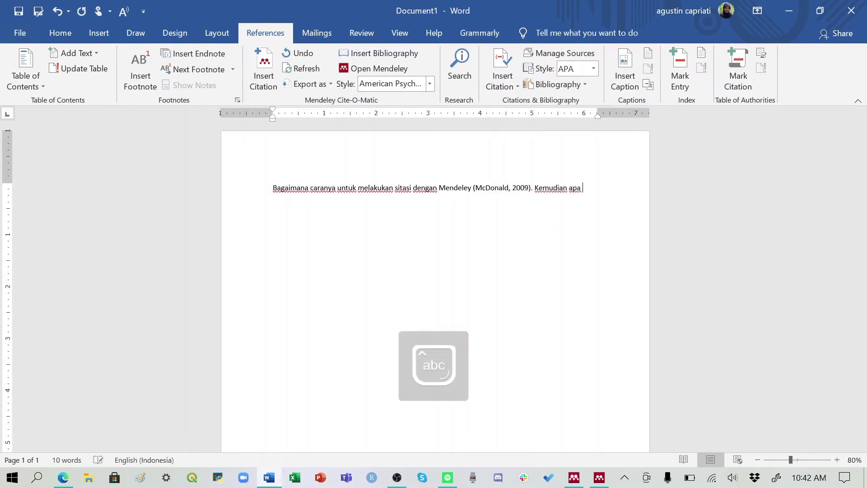
pyautogui.write('aggi y')
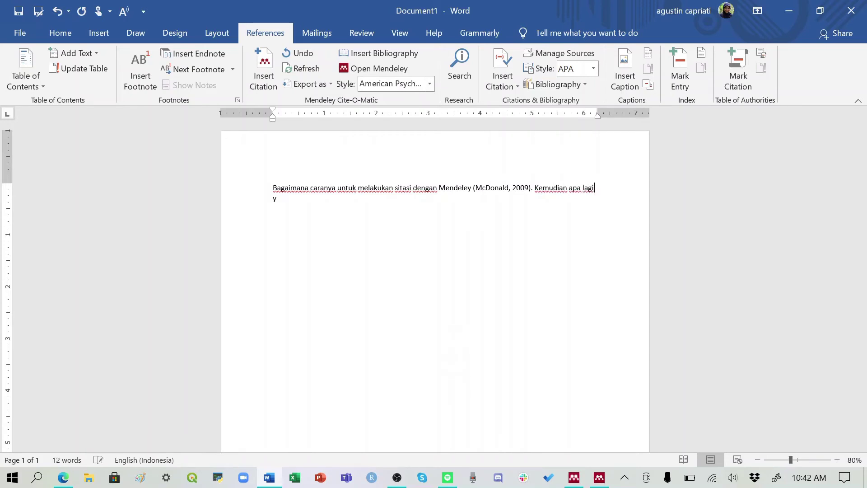
pyautogui.write('ang bisa tambahkan')
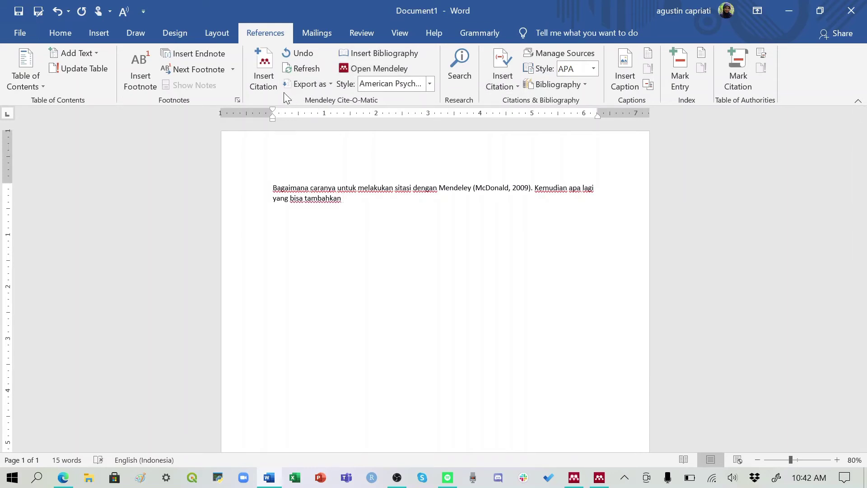
# Insert a citation of the 2015 article "Building coral reef resilience through assisted evolution" from the Mendeley Desktop library.
pyautogui.click(265, 78)
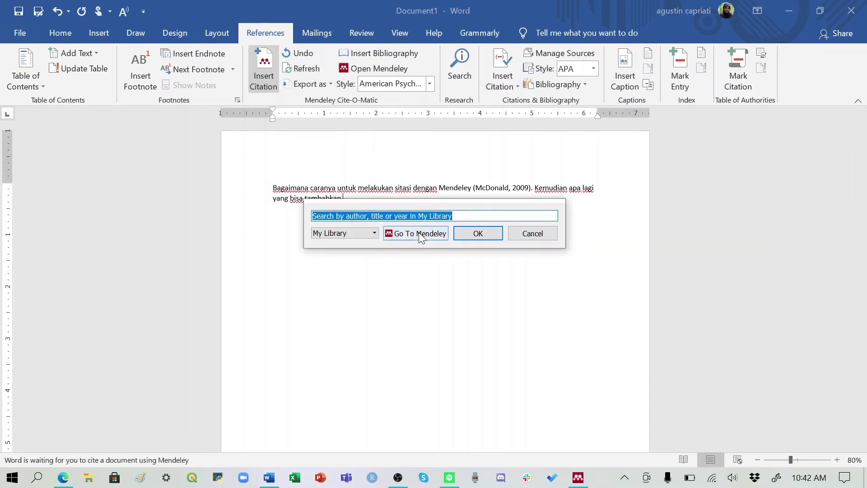
pyautogui.click(416, 233)
pyautogui.click(240, 164)
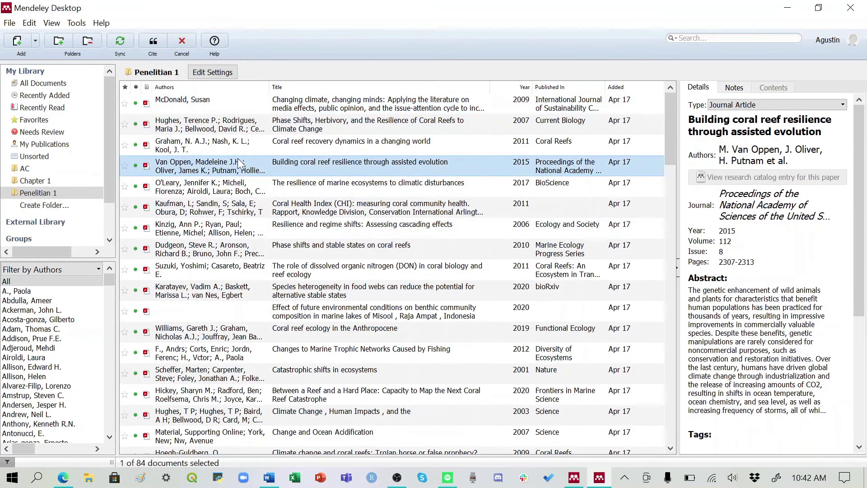
pyautogui.click(152, 40)
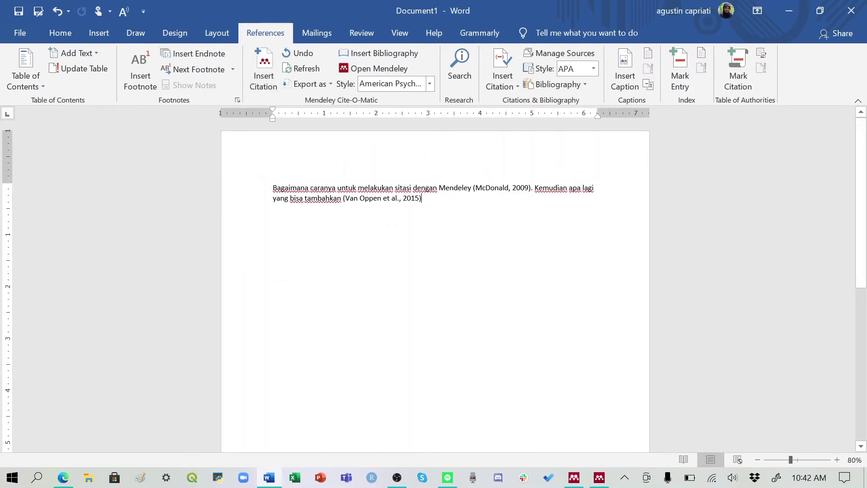
# Close the second sentence with a period and add "Jika kalimat yang kita sitasi menggunakan beberapa sumber".
pyautogui.write('.')
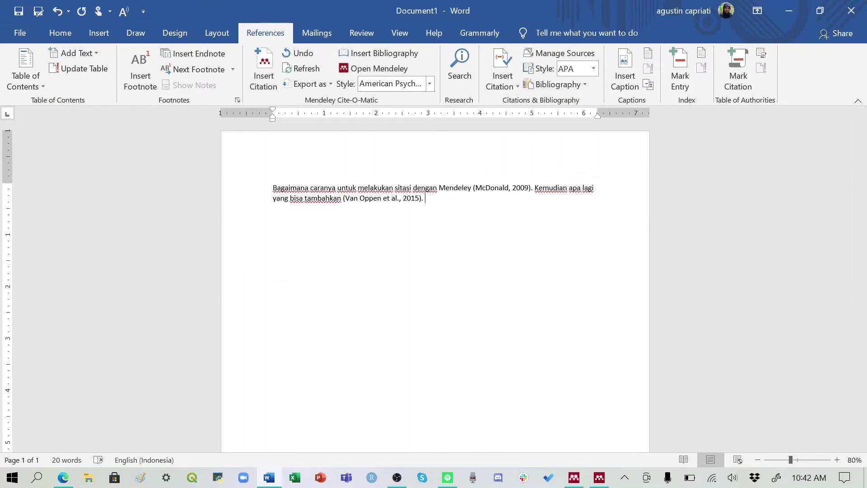
pyautogui.write('J')
pyautogui.press('capslock')
pyautogui.write('ika kalimat yang kita sitas')
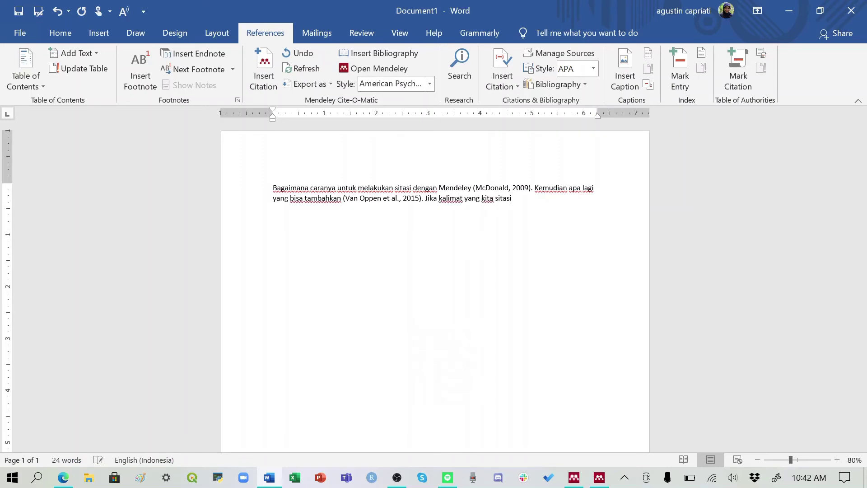
pyautogui.write('i menggunakan eberapa')
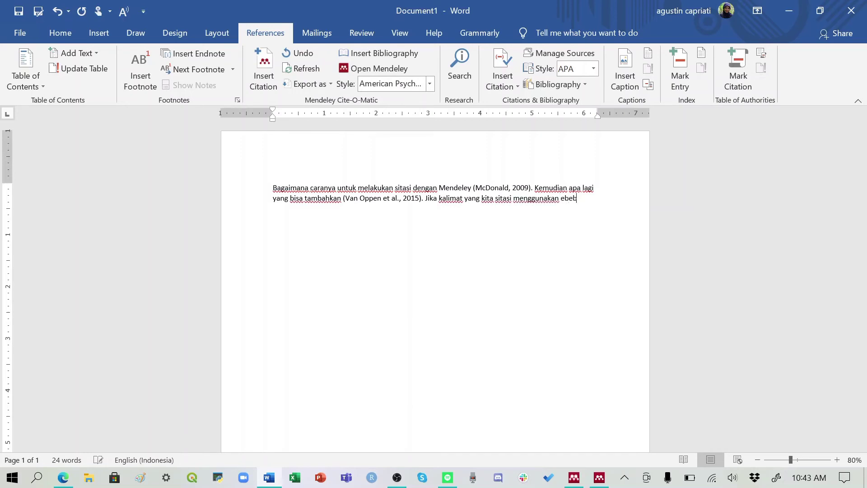
pyautogui.press('BackSpace')
pyautogui.press('BackSpace')
pyautogui.press('BackSpace')
pyautogui.press('BackSpace')
pyautogui.press('BackSpace')
pyautogui.press('BackSpace')
pyautogui.press('BackSpace')
pyautogui.write('beberapa sumber')
# Insert one combined citation of the first four articles (2009, 2007, 2011 and 2015) in Mendeley's Penelitian 1 folder.
pyautogui.click(264, 79)
pyautogui.click(370, 243)
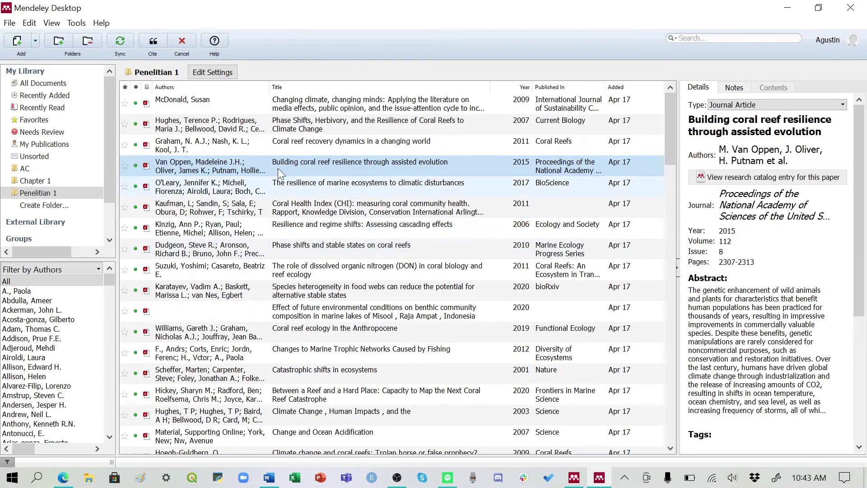
pyautogui.keyDown('ctrl'); pyautogui.click(199, 142); pyautogui.keyUp('ctrl')
pyautogui.keyDown('ctrl'); pyautogui.click(198, 122); pyautogui.keyUp('ctrl')
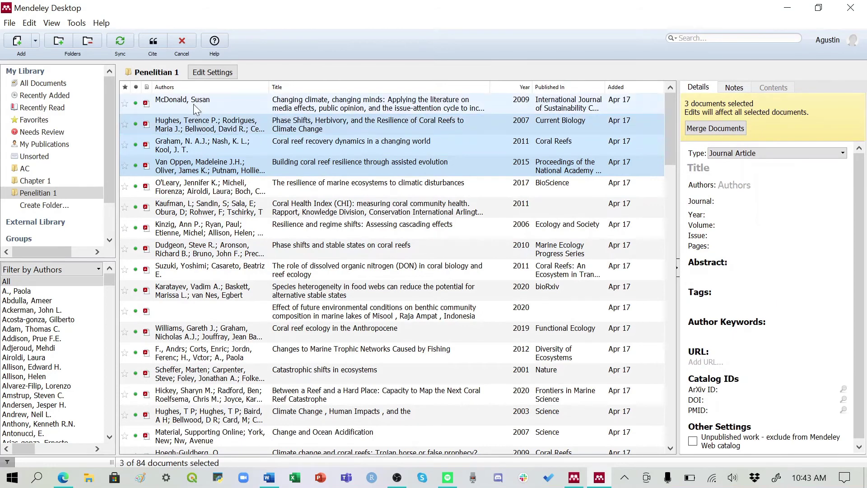
pyautogui.keyDown('ctrl'); pyautogui.click(192, 101); pyautogui.keyUp('ctrl')
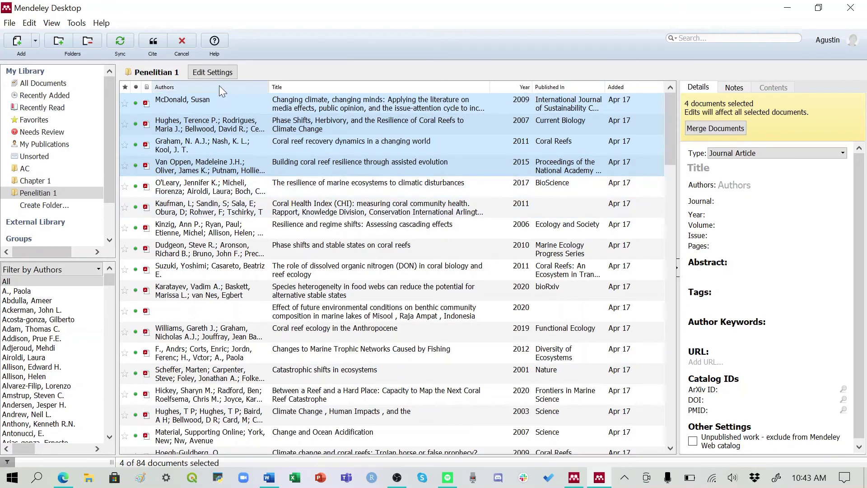
pyautogui.click(155, 42)
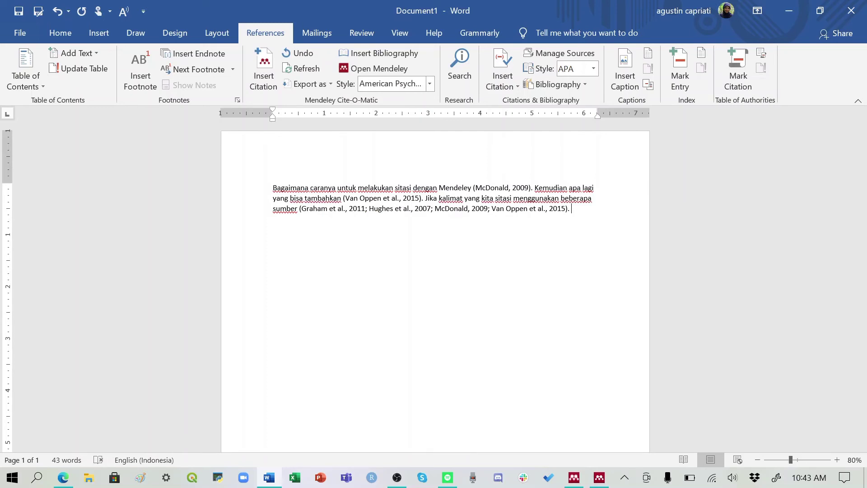
# Add the heading "DAFTAR PUSTAKA" in capitals below the paragraph.
pyautogui.press('capslock')
pyautogui.write('DA')
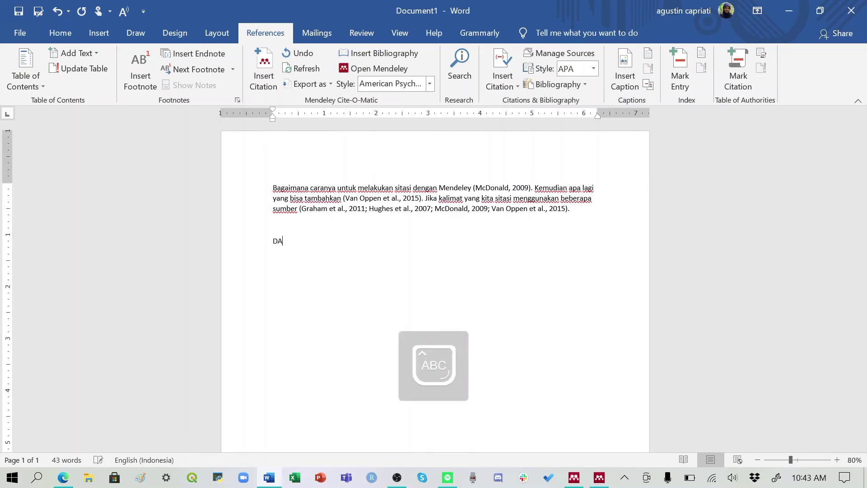
pyautogui.write('FTAR PUSTAKA')
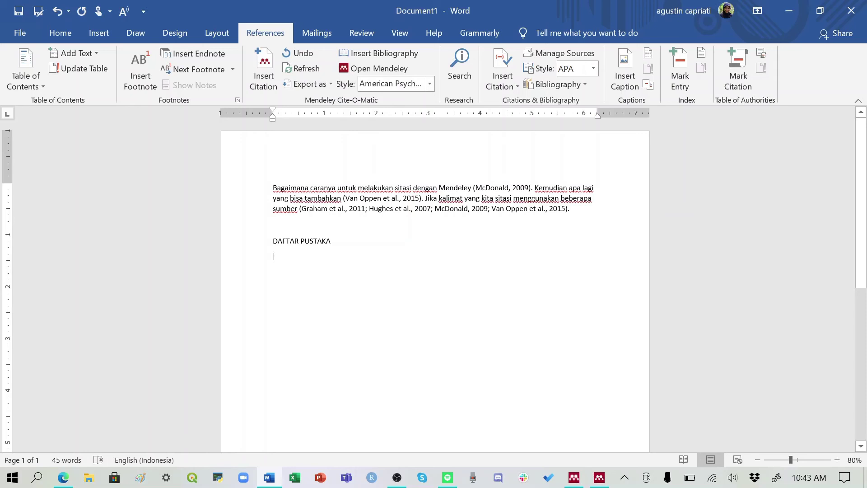
# Make the "DAFTAR PUSTAKA" heading bold and centred, with a left-aligned line beneath it.
pyautogui.tripleClick(326, 239)
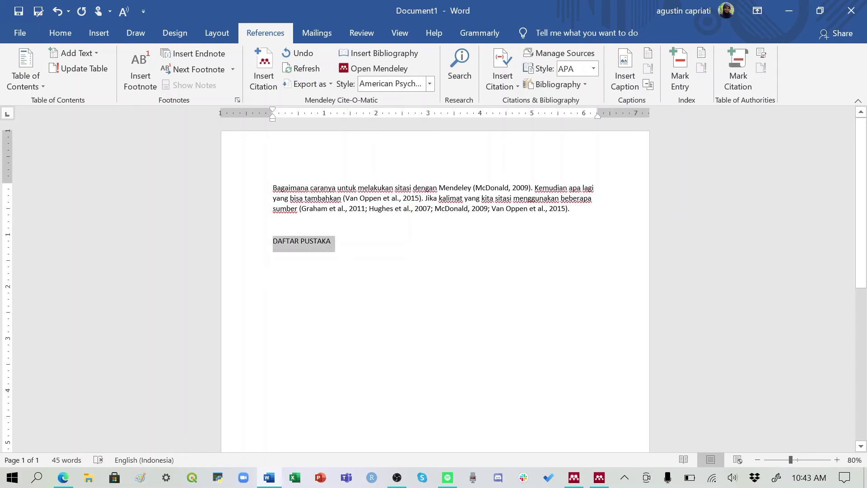
pyautogui.hotkey('ctrl', 'b')
pyautogui.hotkey('ctrl', 'e')
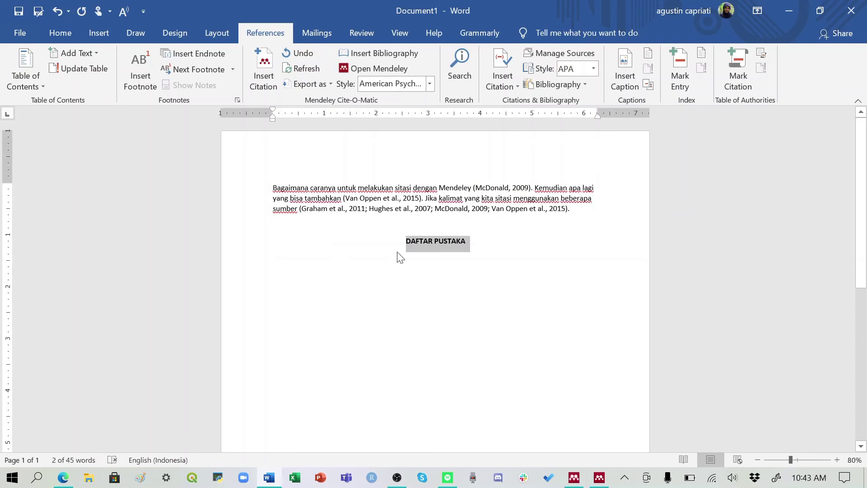
pyautogui.press('End')
pyautogui.press('Return')
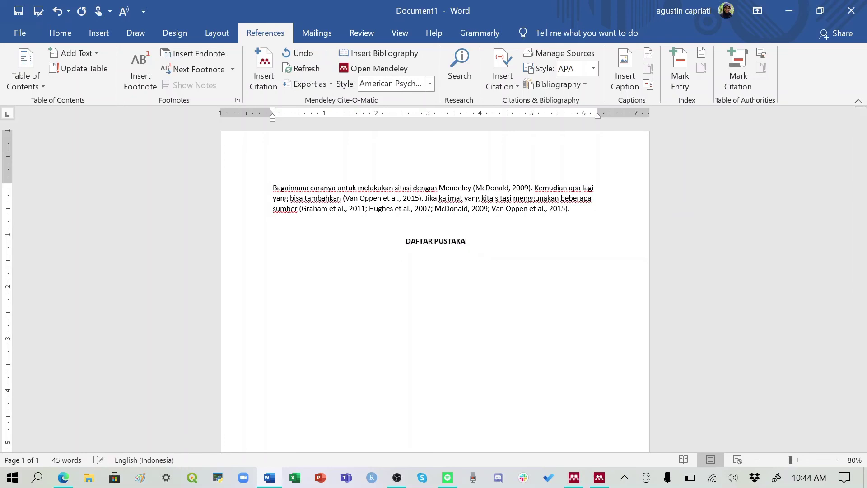
pyautogui.hotkey('ctrl', 'l')
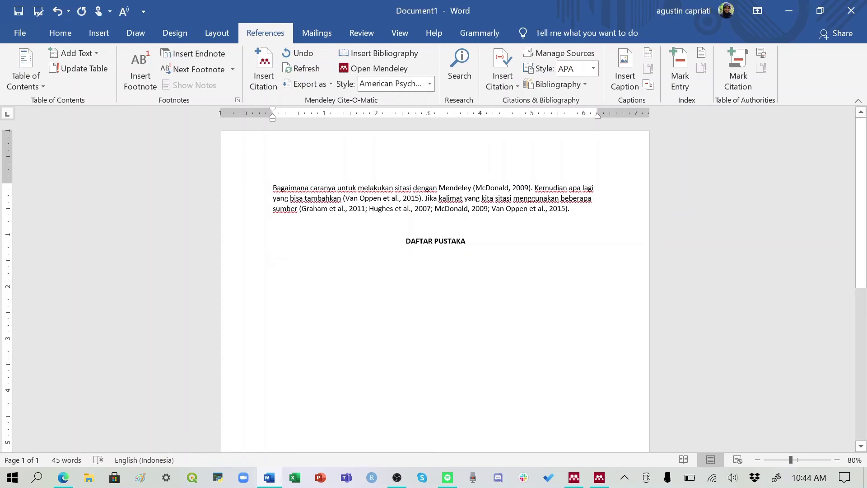
# Check each of the three in-text citations in the paragraph.
pyautogui.click(349, 198)
pyautogui.moveTo(349, 198); pyautogui.dragTo(385, 204)
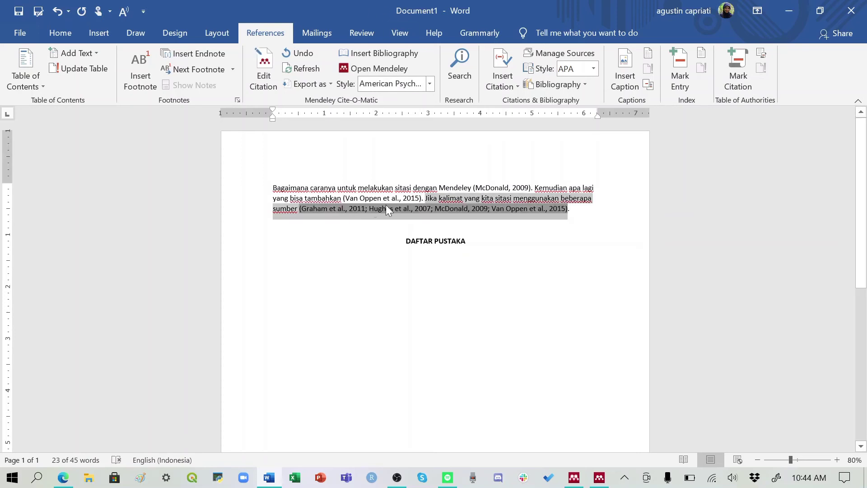
pyautogui.click(406, 198)
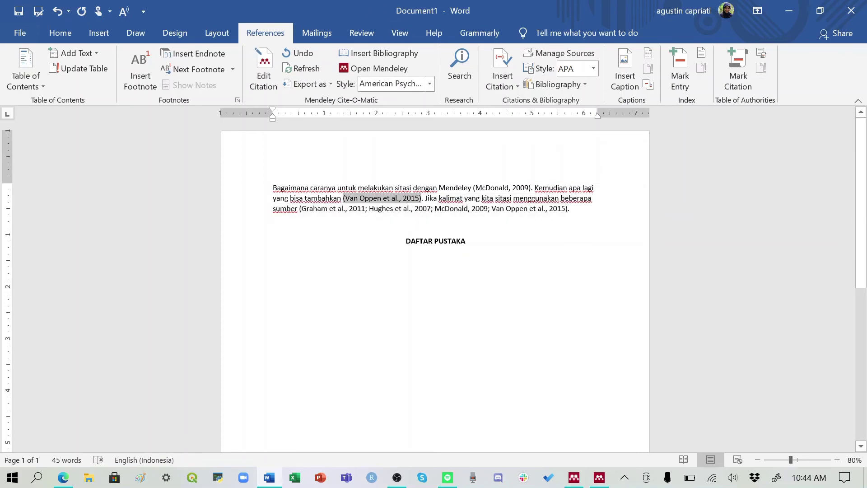
pyautogui.click(503, 187)
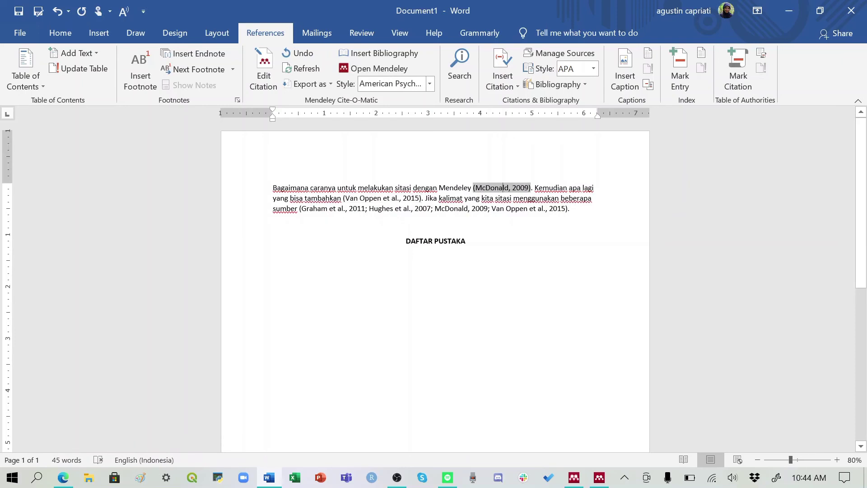
pyautogui.click(401, 208)
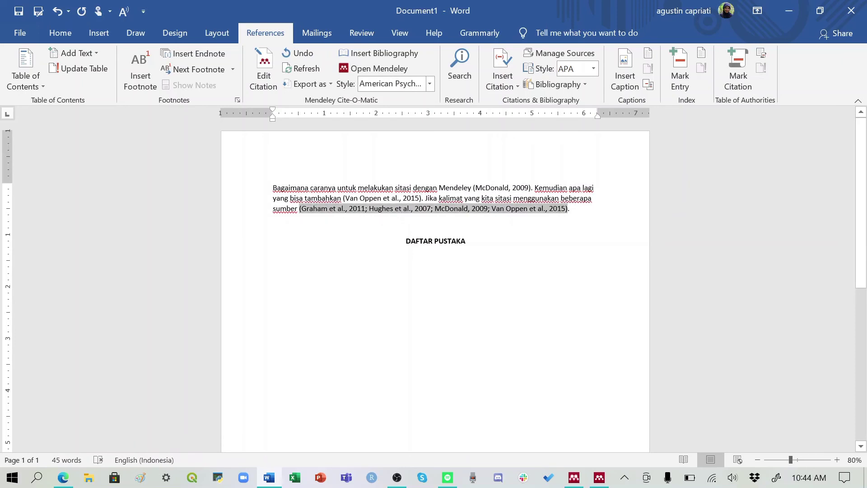
# Insert the Mendeley bibliography on the line below the "DAFTAR PUSTAKA" heading.
pyautogui.click(406, 241)
pyautogui.click(503, 244)
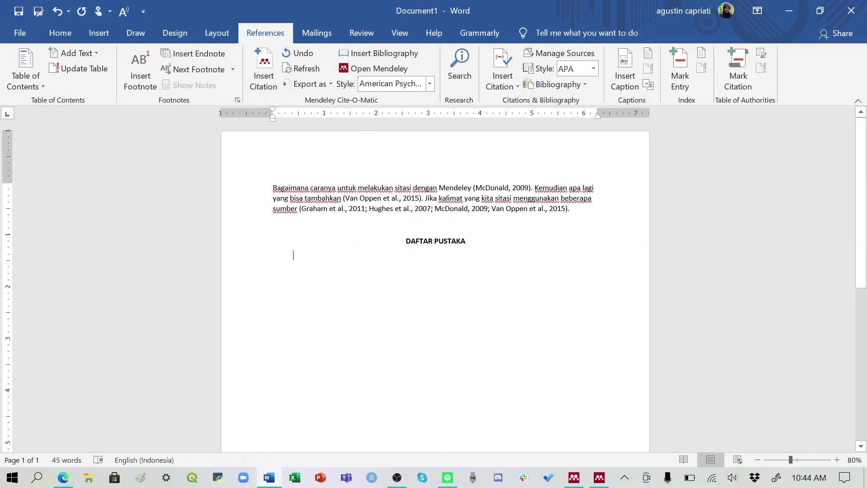
pyautogui.press('Return')
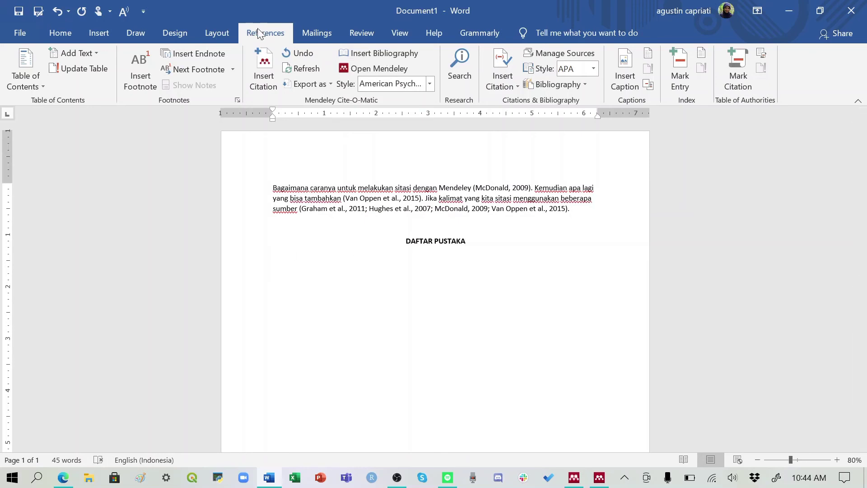
pyautogui.click(410, 54)
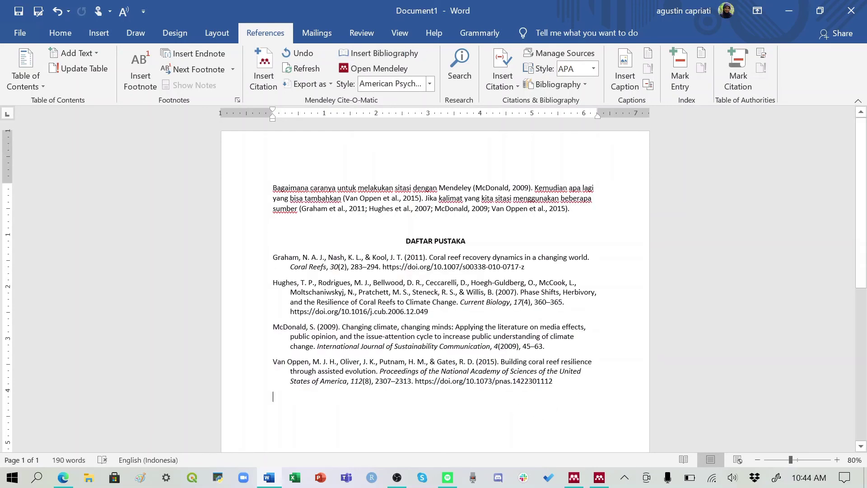
# Highlight the whole bibliography together with its heading to review it, and clear the selection.
pyautogui.hotkey('ctrl', 'shift', 'Up')
pyautogui.hotkey('ctrl', 'shift', 'Up')
pyautogui.hotkey('ctrl', 'shift', 'Up')
pyautogui.hotkey('ctrl', 'shift', 'Up')
pyautogui.hotkey('ctrl', 'shift', 'Up')
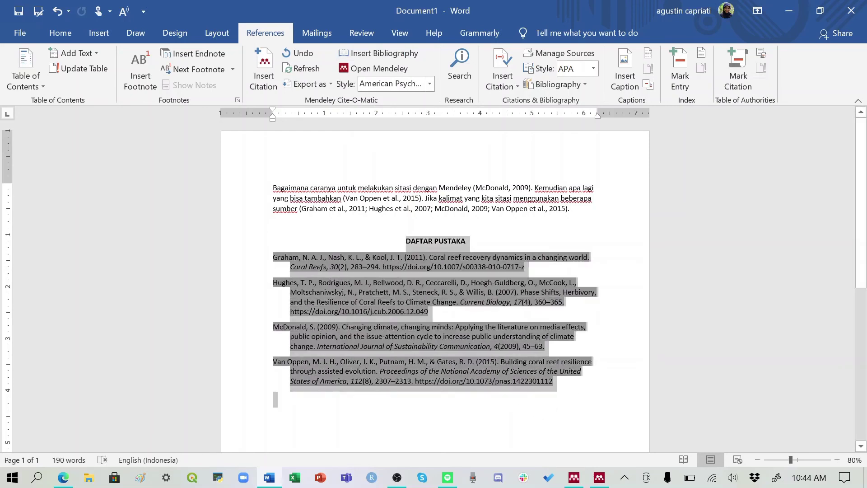
pyautogui.press('Right')
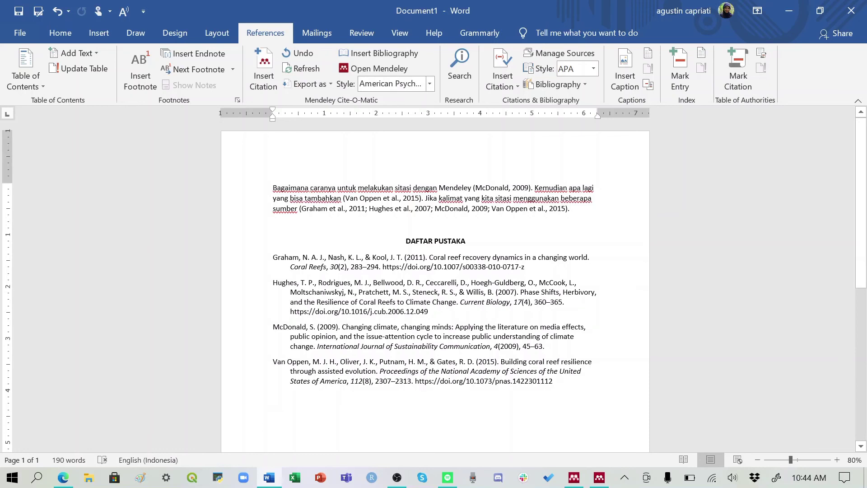
# Preview all citations and the bibliography in the Nature style, and switch back to American Psychological Association 7th edition.
pyautogui.click(430, 88)
pyautogui.click(447, 226)
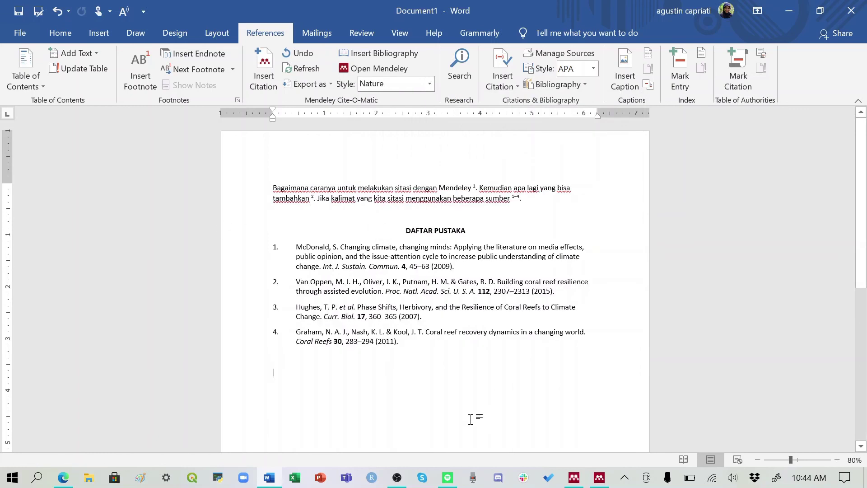
pyautogui.click(430, 84)
pyautogui.click(413, 128)
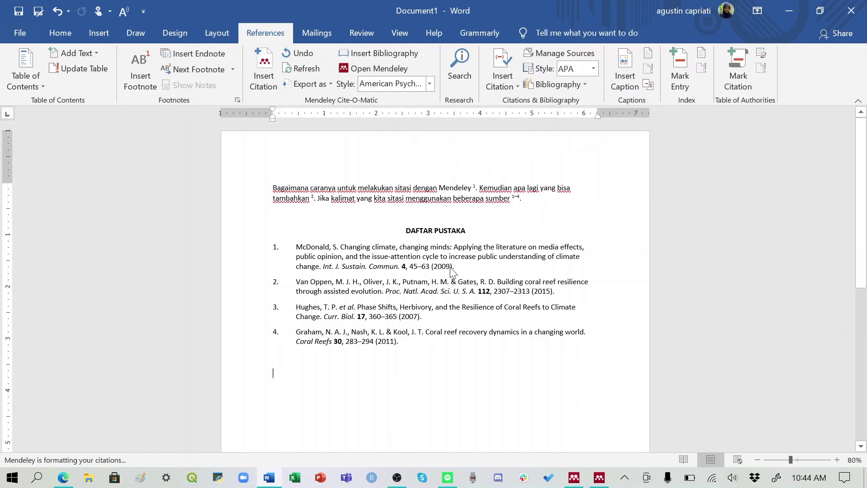